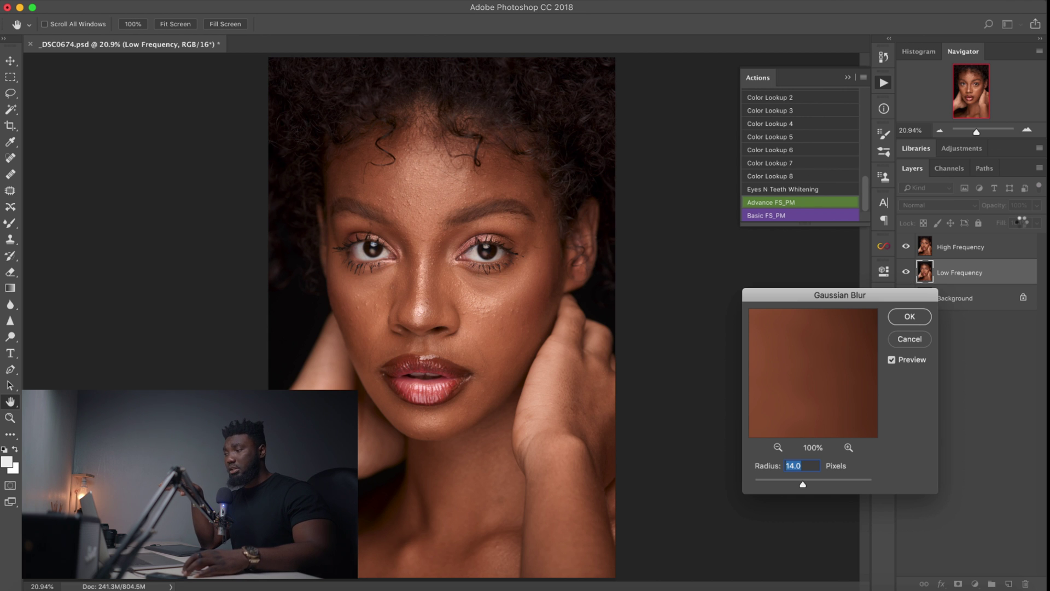
- Build the Advance FS_PM and Basic FS_PM frequency separation groups with a 14-pixel Gaussian Blur, stamping the visible layers between them
{"action": "key", "text": "Return"}
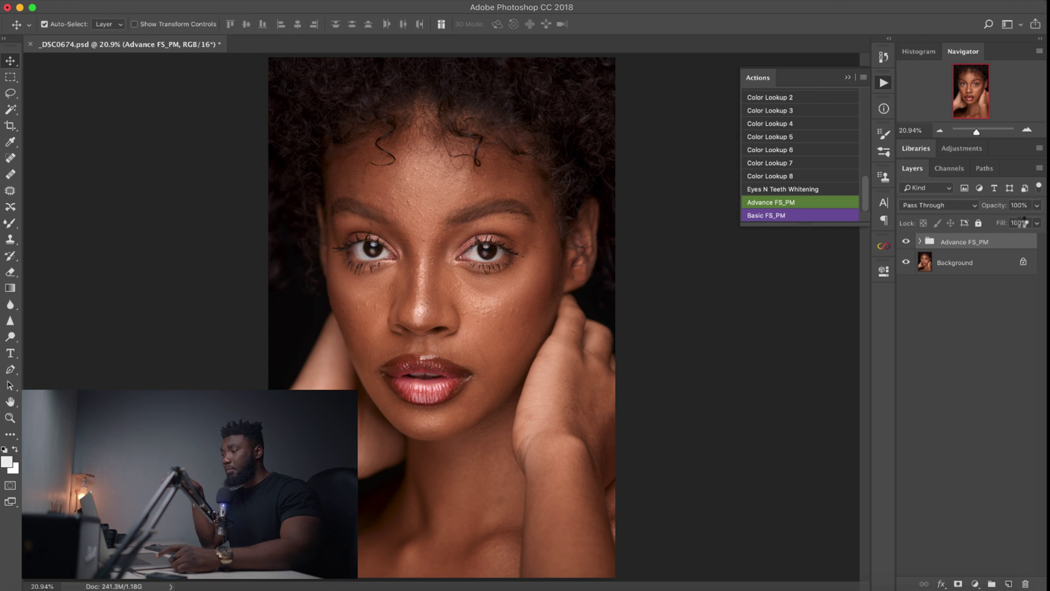
{"action": "key", "text": "super+alt+shift+e"}
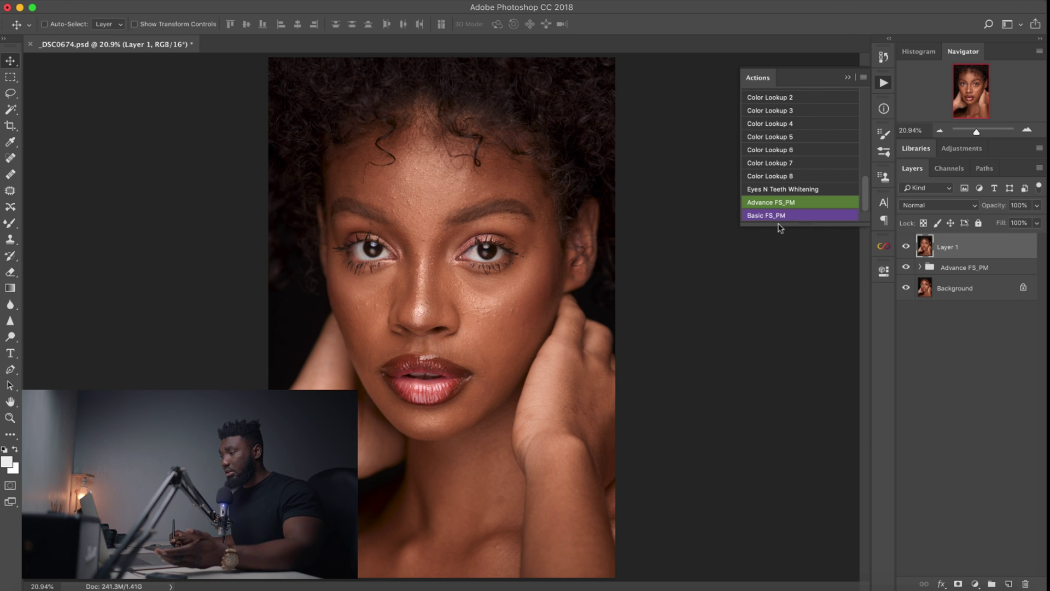
{"action": "left_click", "coordinate": [779, 218]}
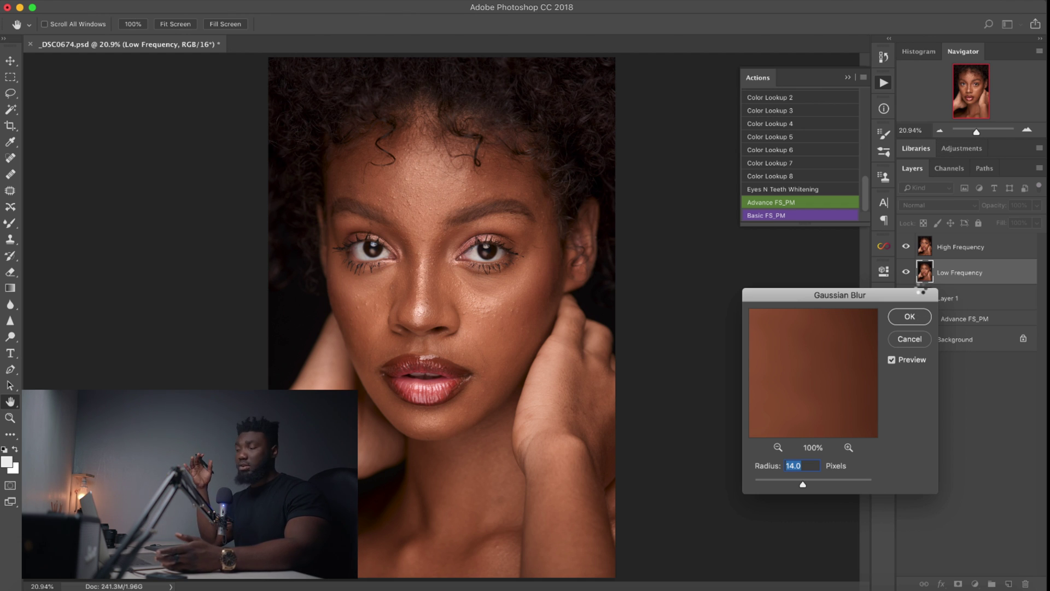
{"action": "key", "text": "Return"}
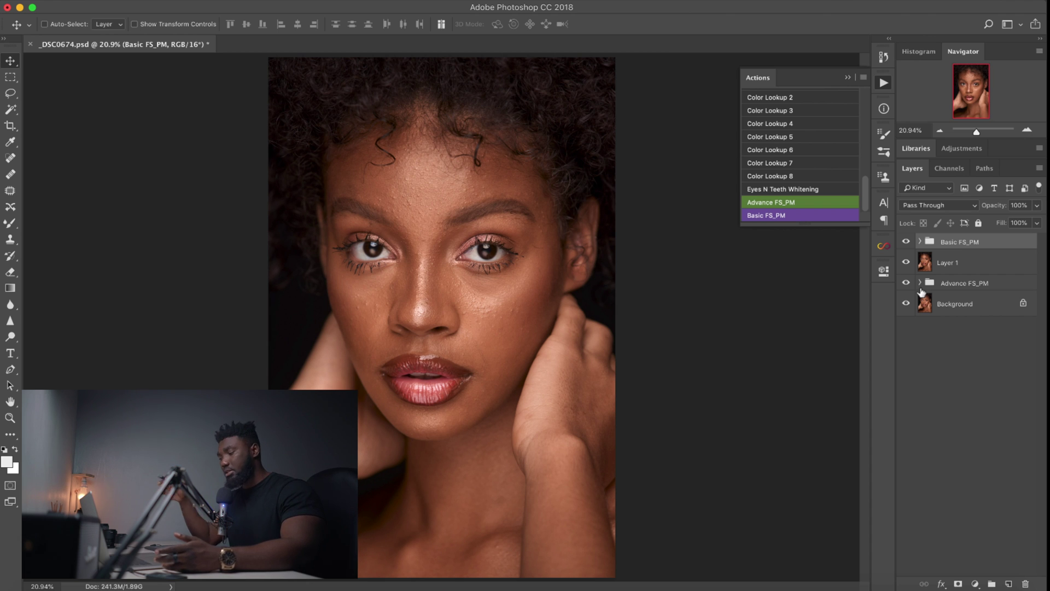
- Delete the Basic FS_PM group, Layer 1 and the Advance FS_PM group, leaving only the Background layer
{"action": "key", "text": "BackSpace"}
{"action": "key", "text": "BackSpace"}
{"action": "key", "text": "BackSpace"}
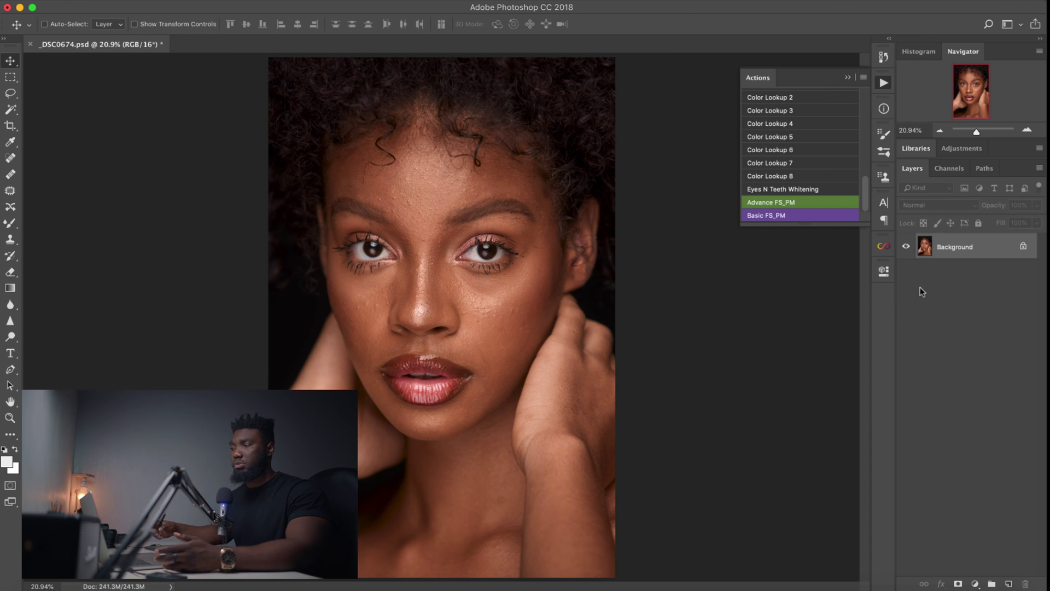
- Run the Advanced Frequency Separation action on the Background with a 14-pixel Gaussian Blur and collapse its Frequency Separation group
{"action": "left_click_drag", "start_coordinate": [868, 192], "coordinate": [881, 136]}
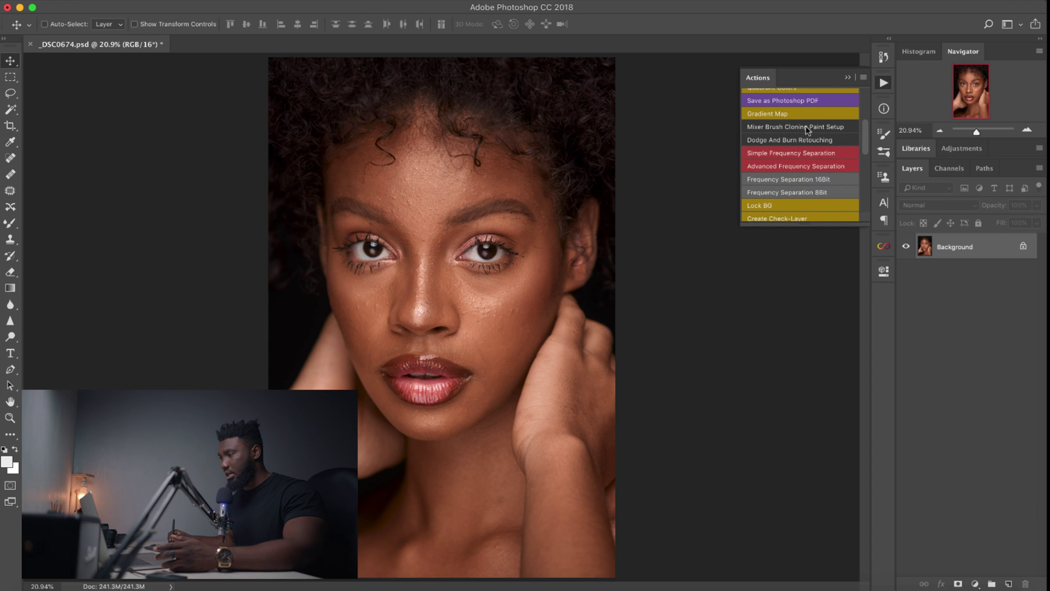
{"action": "left_click", "coordinate": [776, 165]}
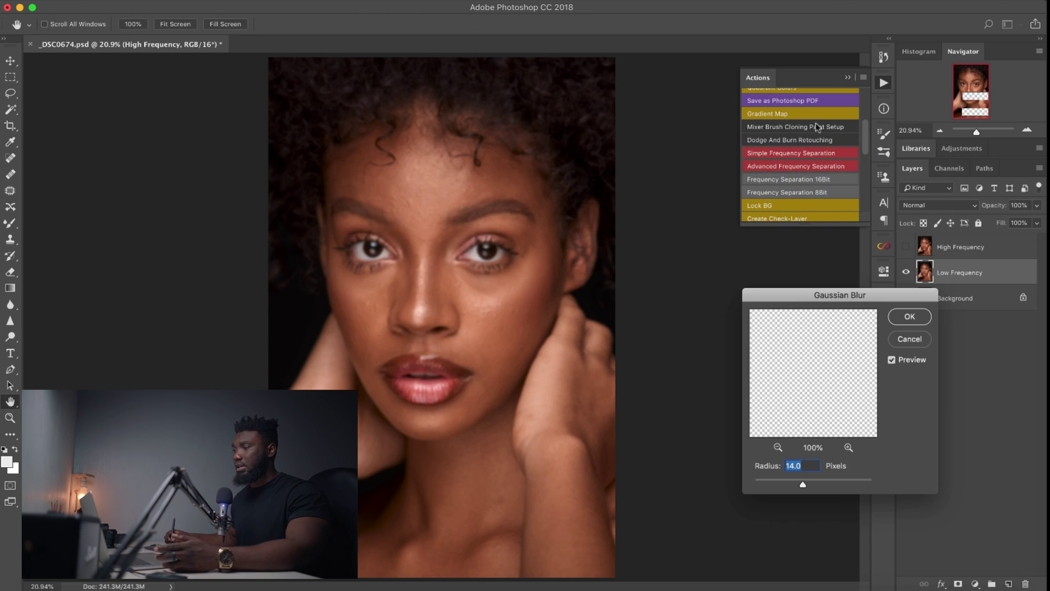
{"action": "left_click", "coordinate": [907, 314]}
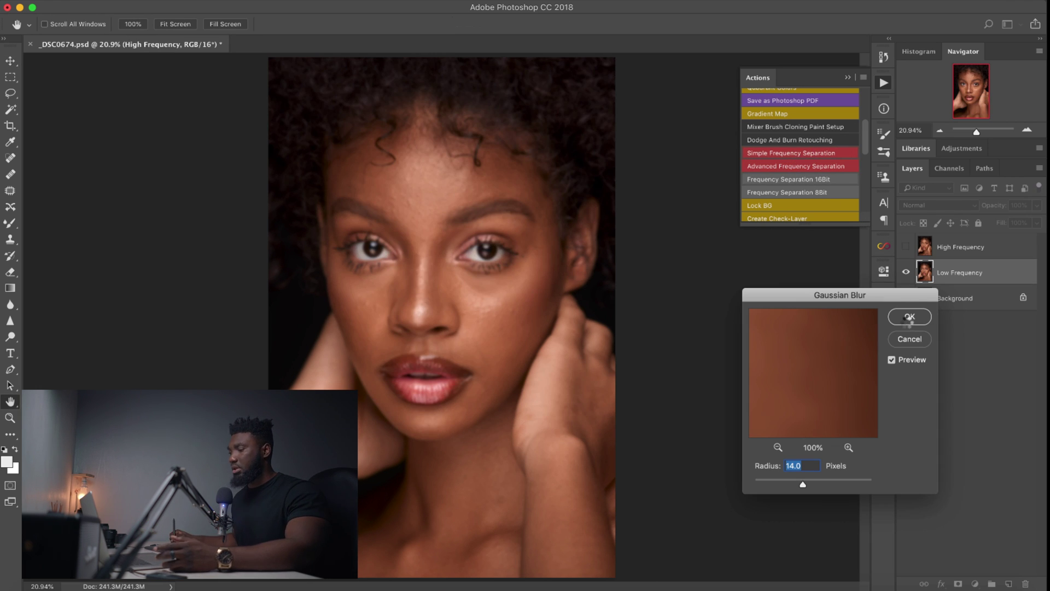
{"action": "left_click", "coordinate": [907, 313]}
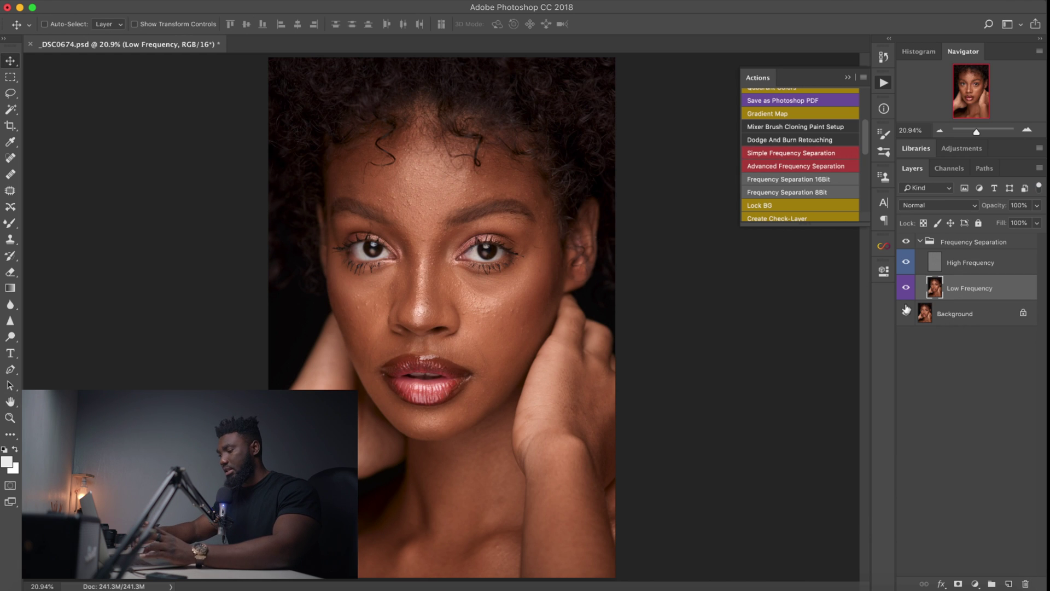
{"action": "left_click", "coordinate": [979, 246]}
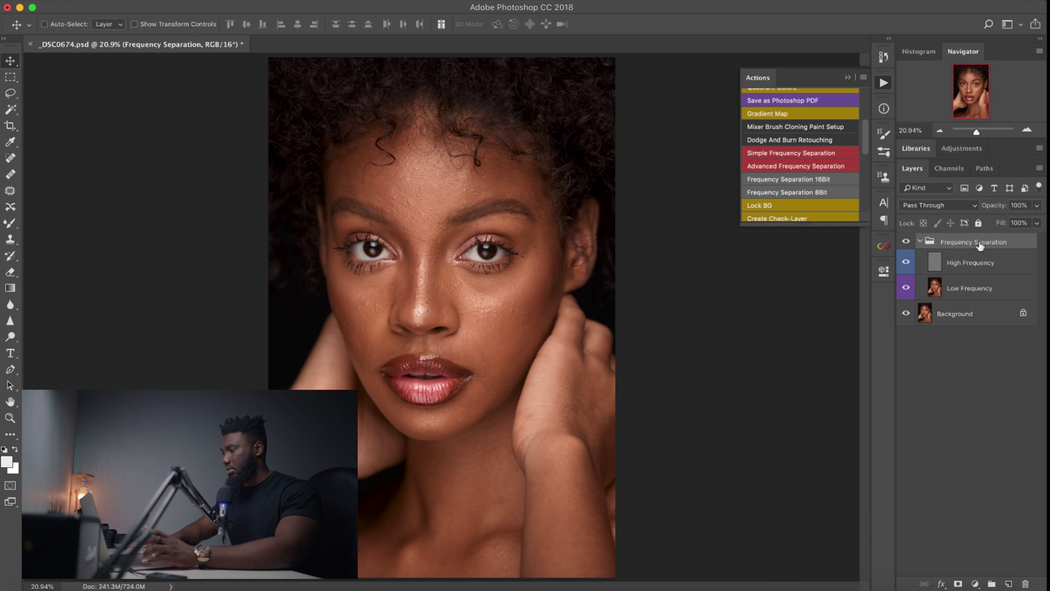
{"action": "left_click", "coordinate": [919, 241]}
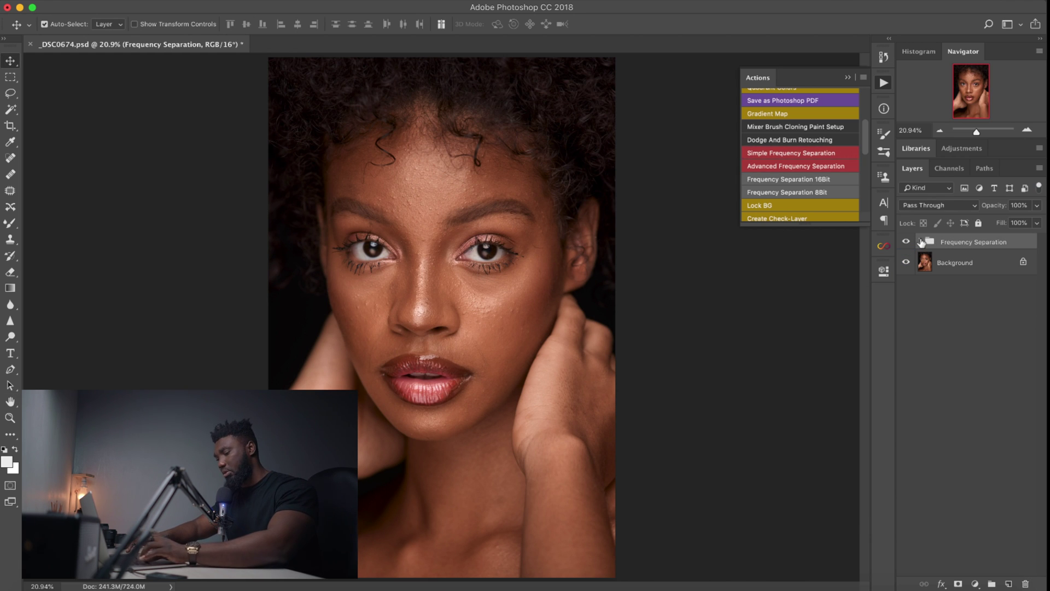
- Stamp the visible layers into a new layer and try the Simple Frequency Separation action on it with a 14-pixel Gaussian Blur
{"action": "key", "text": "super+alt+shift+e"}
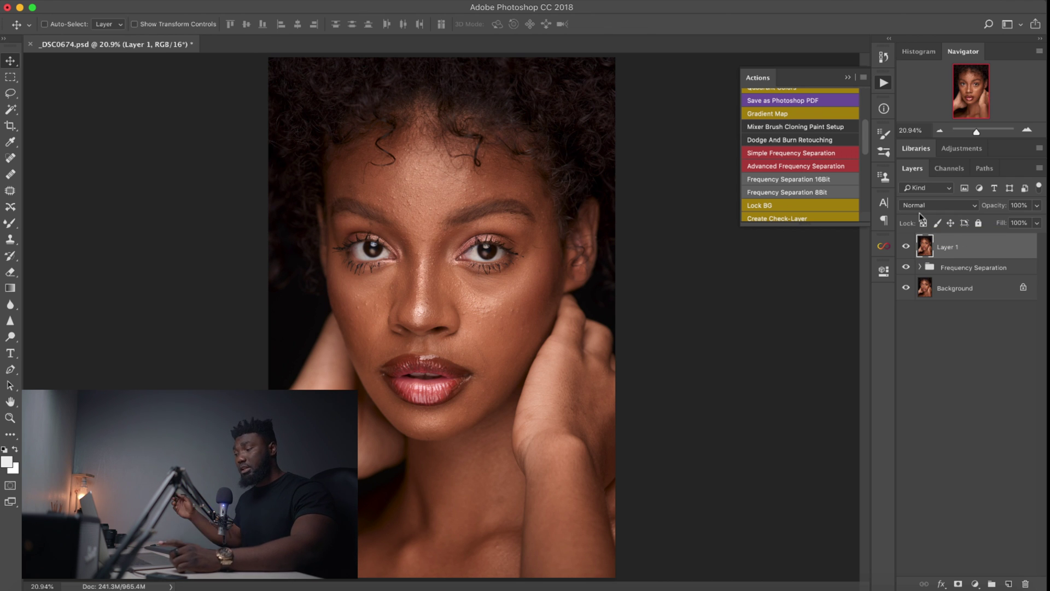
{"action": "left_click", "coordinate": [771, 155]}
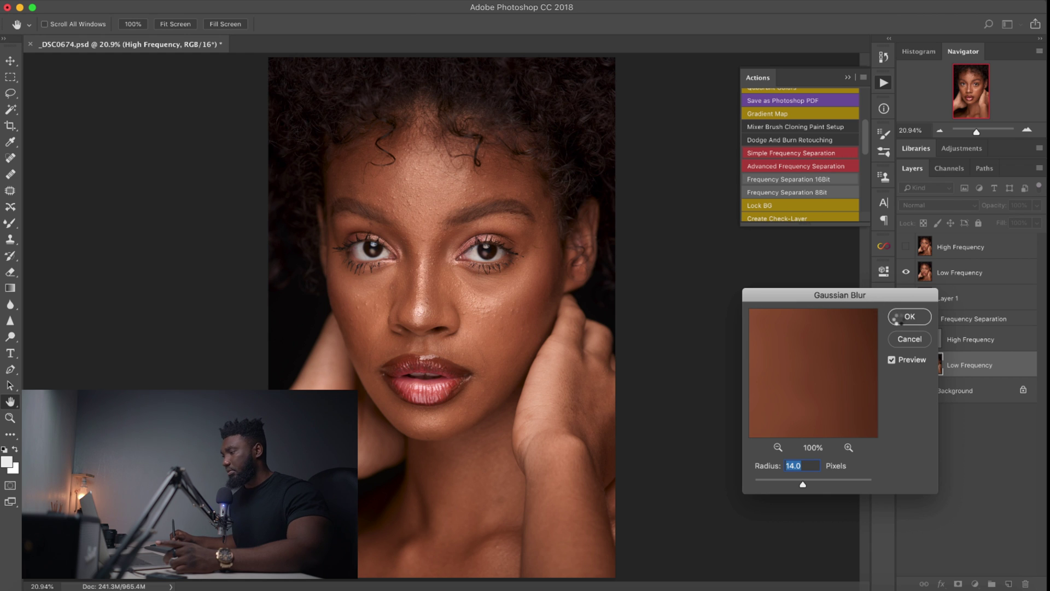
{"action": "key", "text": "Return"}
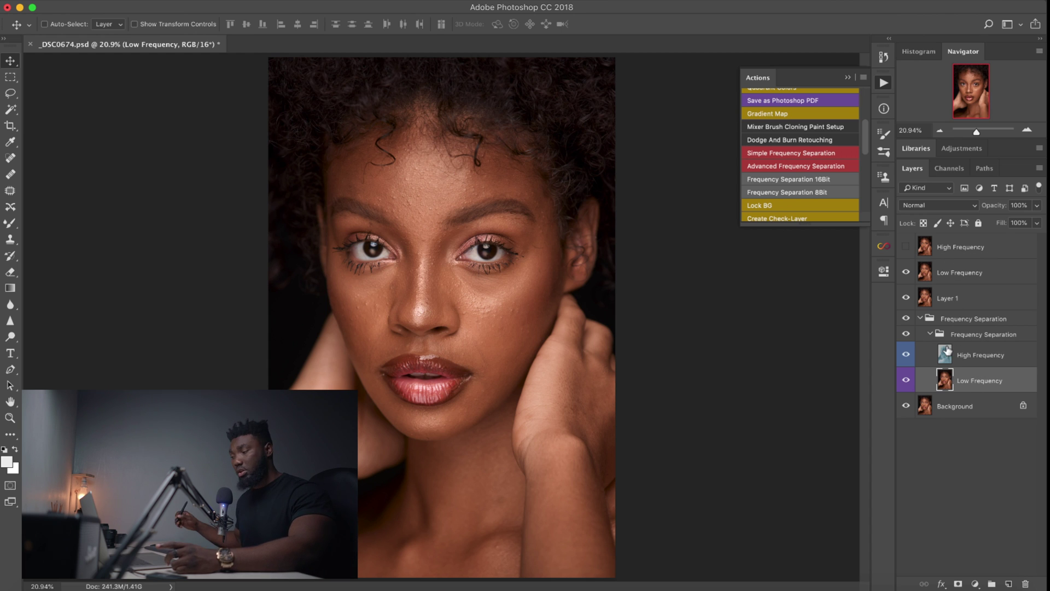
- Delete the Frequency Separation group and the High Frequency, Low Frequency and Layer 1 layers above the Background
{"action": "left_click", "coordinate": [969, 317]}
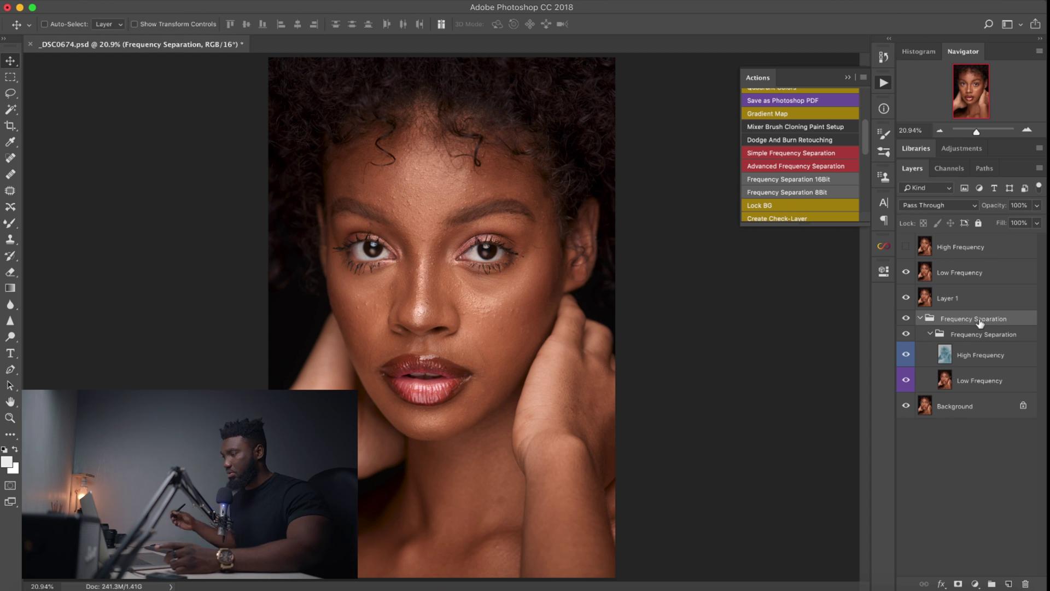
{"action": "key", "text": "Delete"}
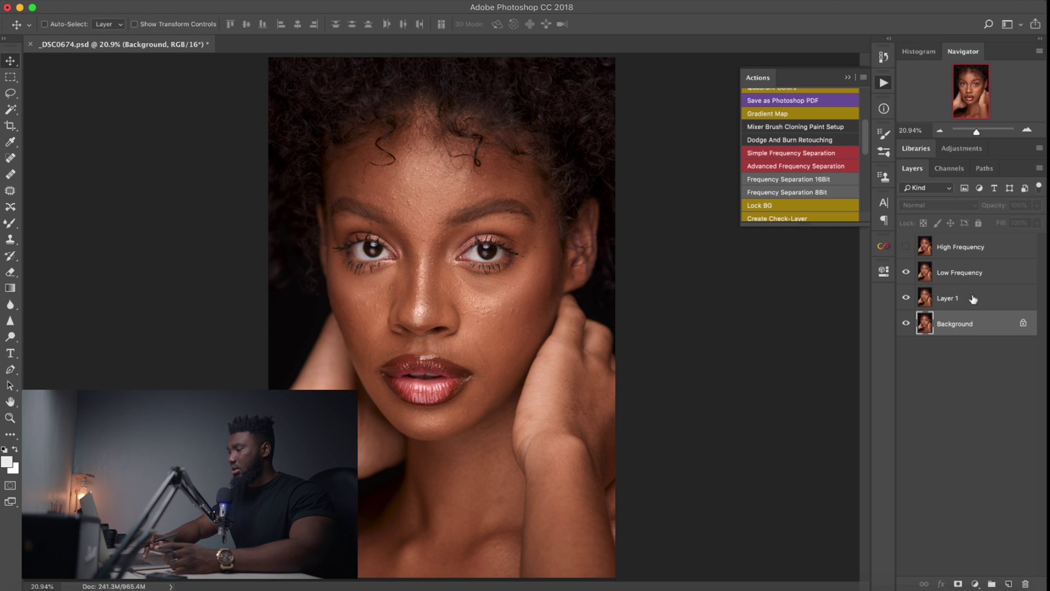
{"action": "left_click", "coordinate": [969, 249]}
{"action": "key", "text": "Delete"}
{"action": "key", "text": "Delete"}
{"action": "key", "text": "Delete"}
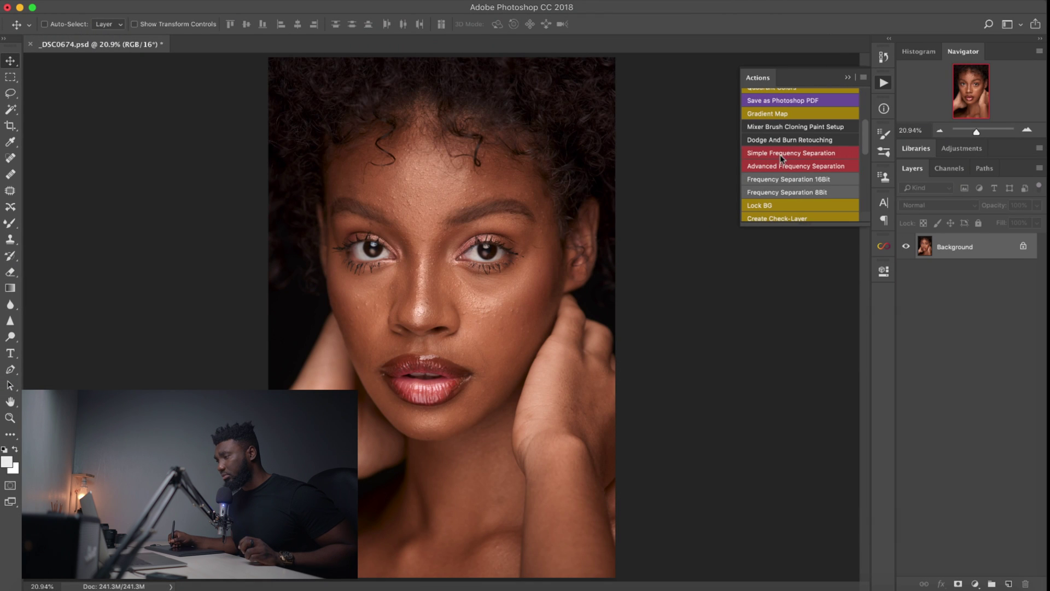
- Try the Simple Frequency Separation action on the Background and delete the High Frequency and Low Frequency layers it adds
{"action": "left_click", "coordinate": [780, 153]}
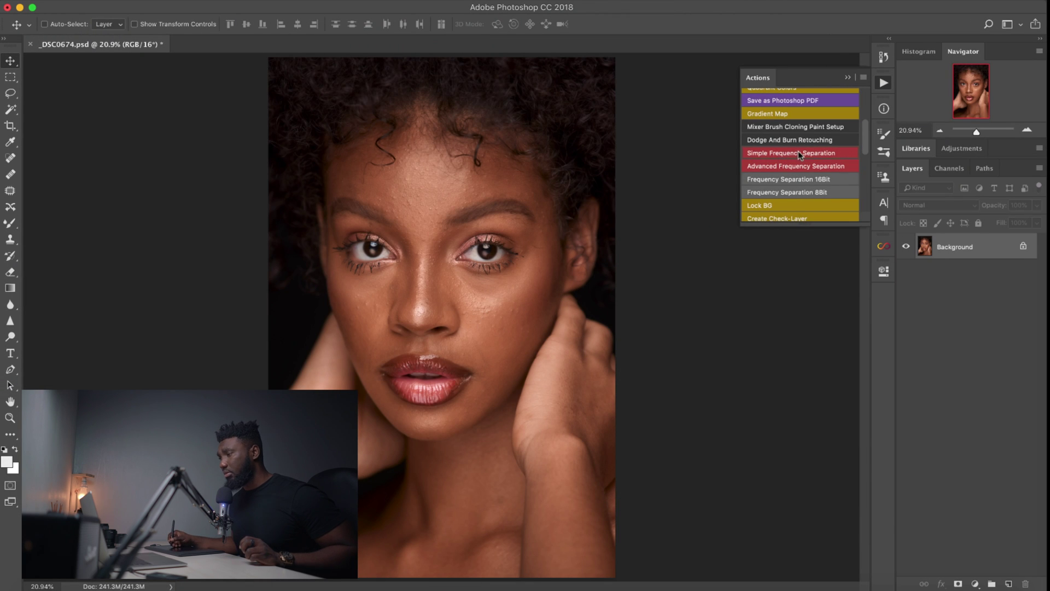
{"action": "key", "text": "Return"}
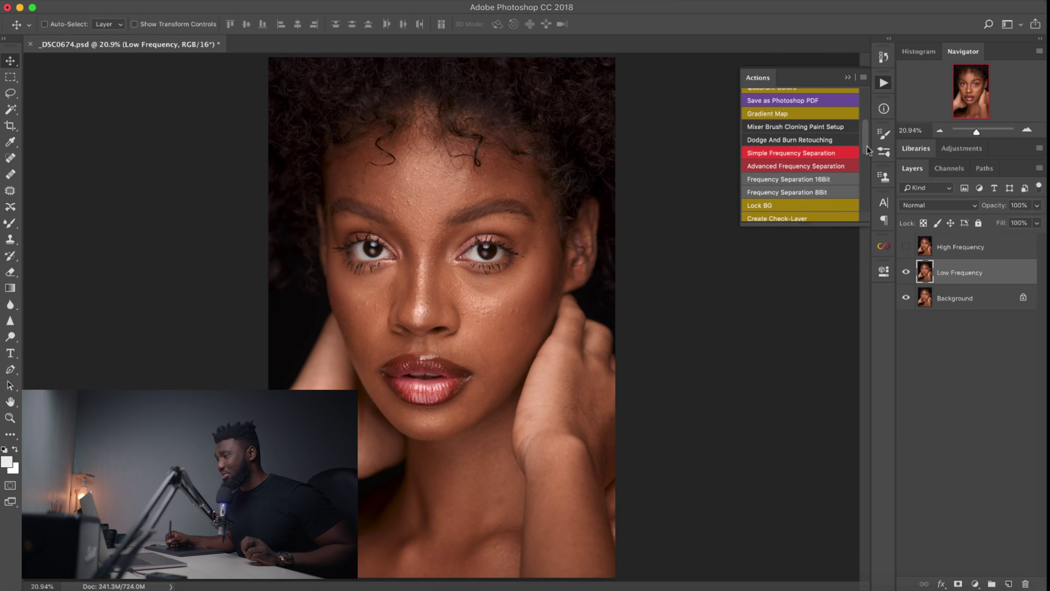
{"action": "left_click_drag", "start_coordinate": [866, 147], "coordinate": [868, 202]}
{"action": "left_click", "coordinate": [963, 247], "text": "shift"}
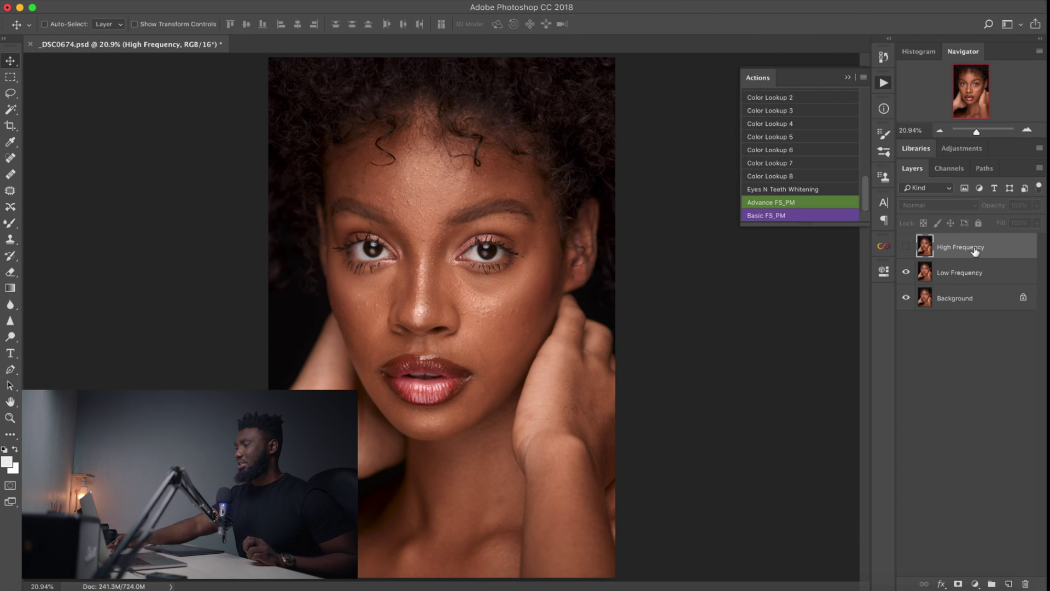
{"action": "key", "text": "Delete"}
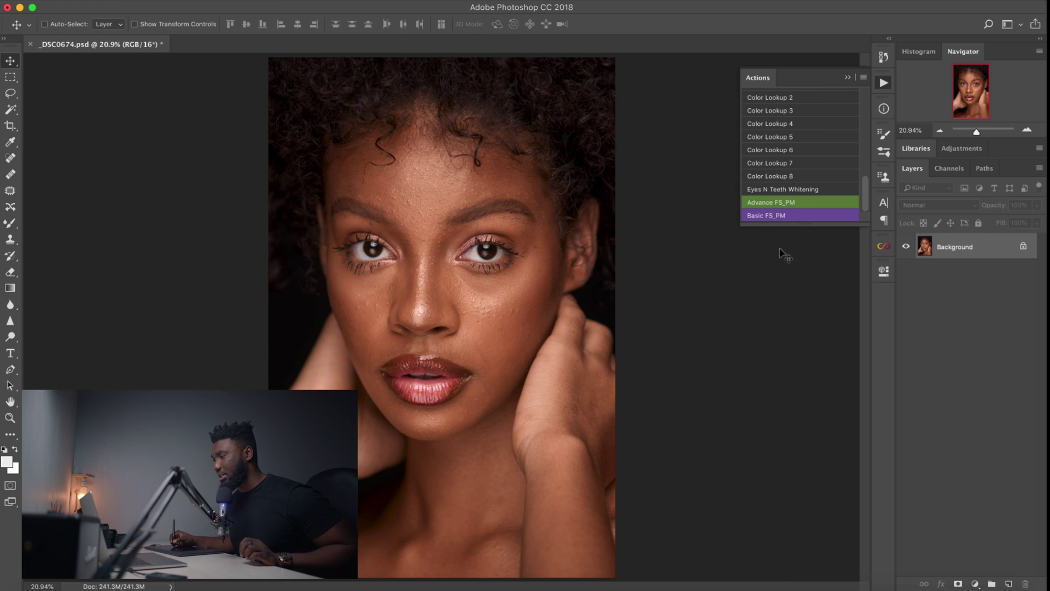
- Run the Advance FS_PM action on the Background with a 14-pixel Gaussian Blur and expand its layer group
{"action": "left_click", "coordinate": [779, 205]}
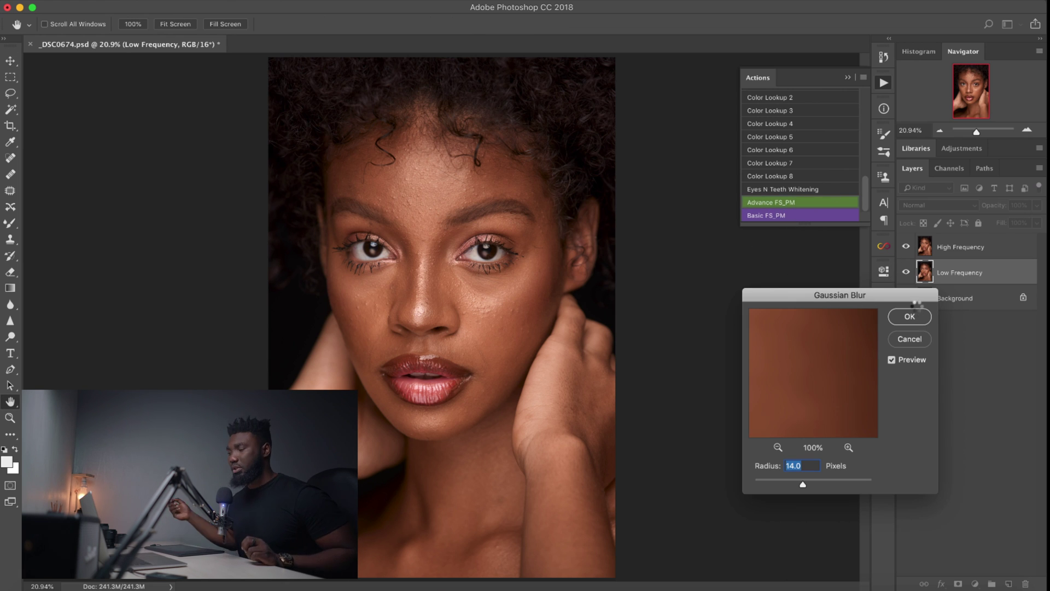
{"action": "key", "text": "Return"}
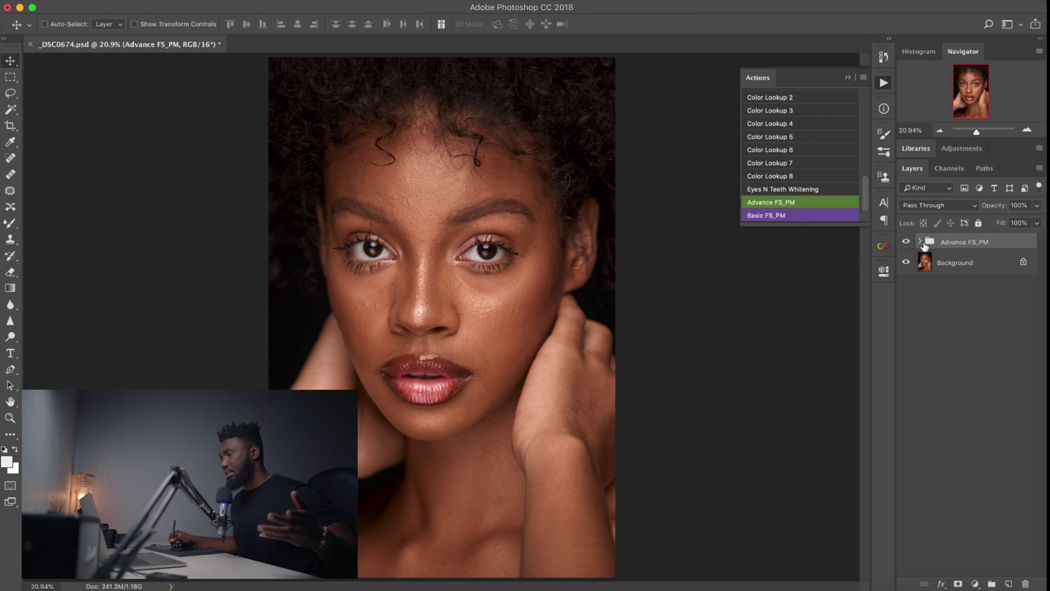
{"action": "left_click", "coordinate": [919, 242]}
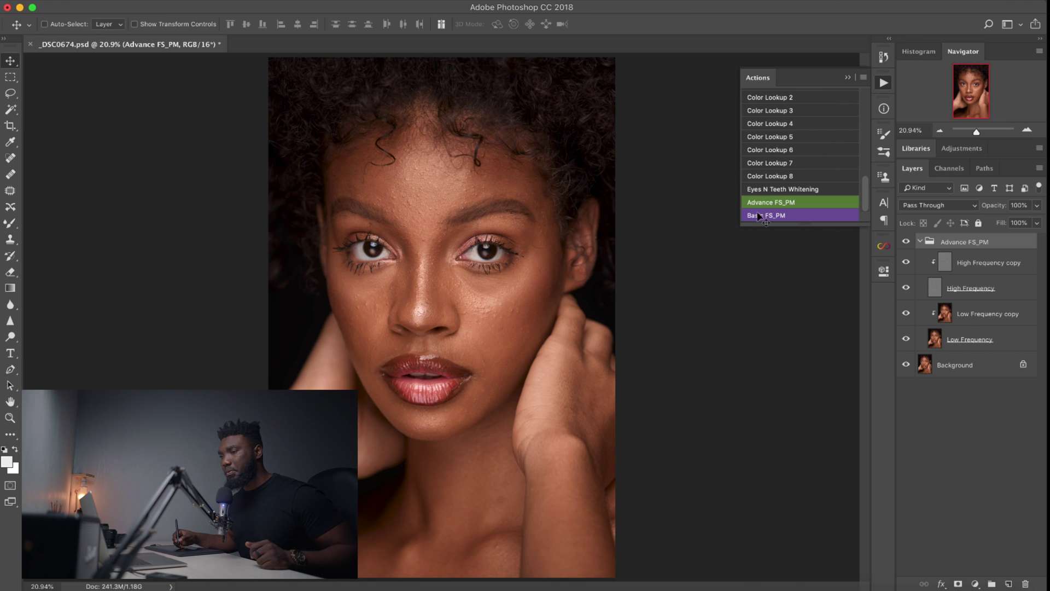
- Activate the Mixer Brush tool and set its Mix to 100%, keeping Wet and Load at 30% and Flow at 20%
{"action": "mouse_move", "coordinate": [15, 229]}
{"action": "left_mouse_down"}
{"action": "mouse_move", "coordinate": [40, 224]}
{"action": "mouse_move", "coordinate": [50, 245]}
{"action": "left_mouse_up"}
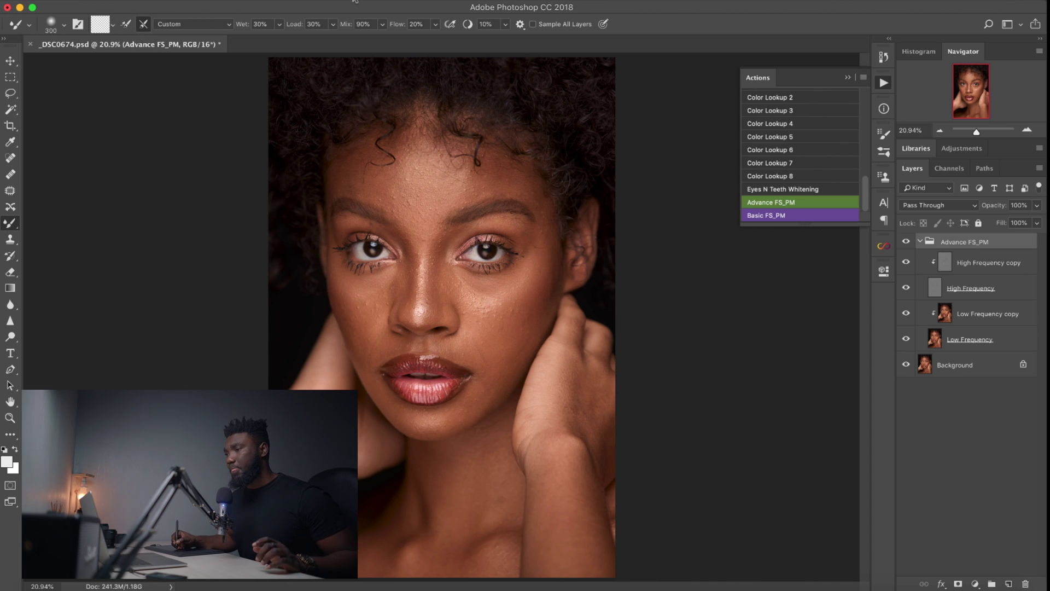
{"action": "left_click", "coordinate": [279, 24]}
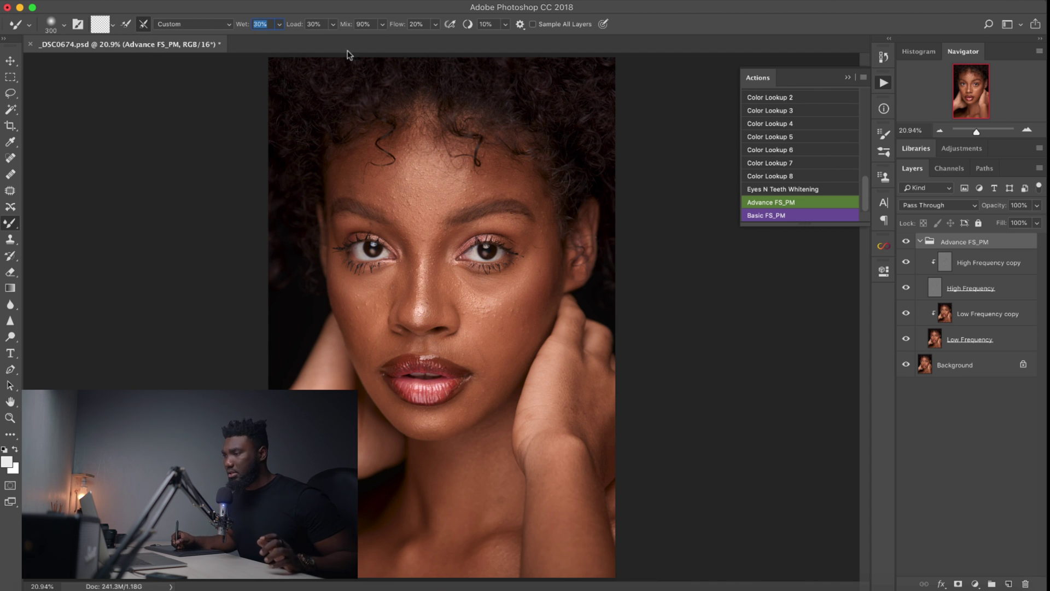
{"action": "left_click", "coordinate": [382, 24]}
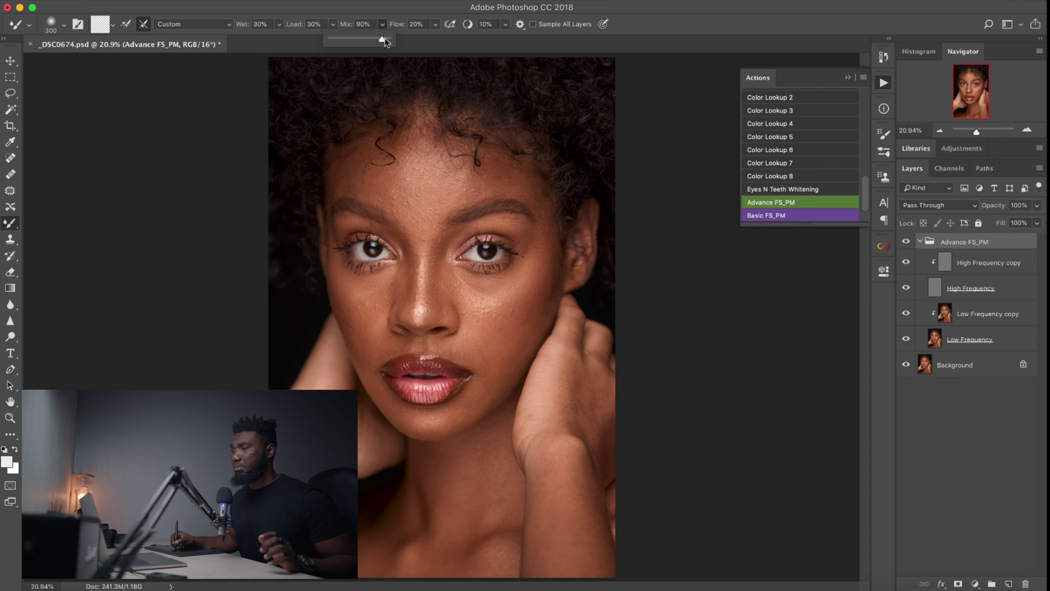
{"action": "left_click", "coordinate": [475, 48]}
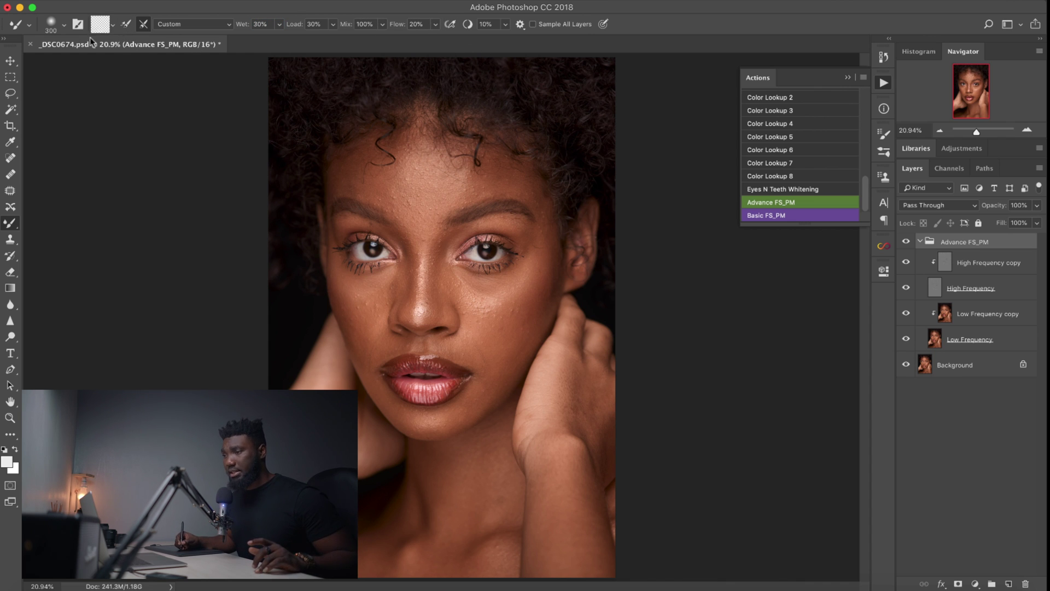
{"action": "left_click", "coordinate": [110, 25]}
{"action": "left_click", "coordinate": [102, 23]}
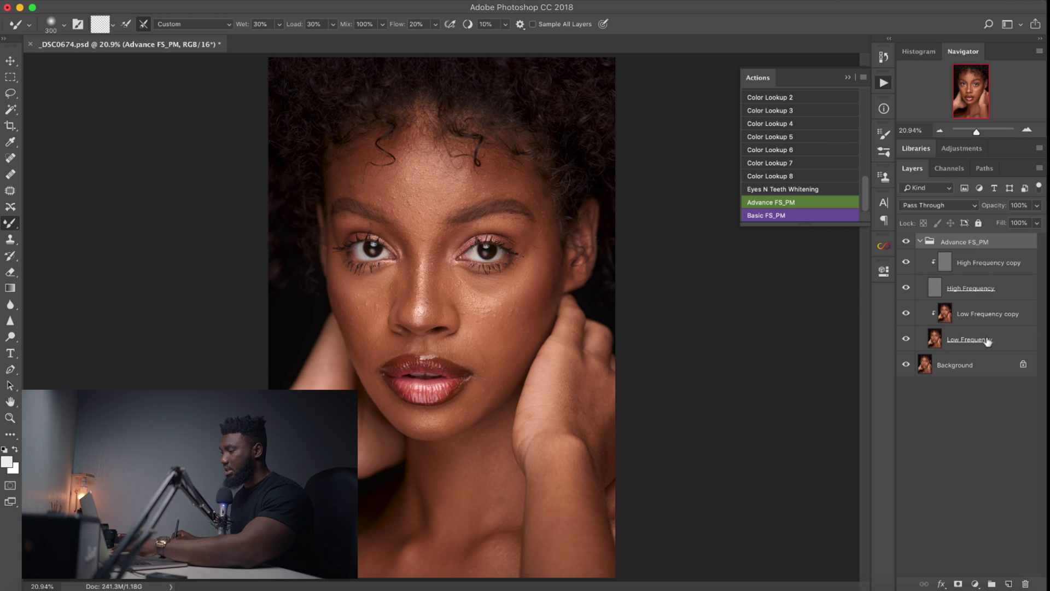
- Blend the facial skin tones on the Low Frequency copy layer with the Mixer Brush at sizes 400 to 700, comparing with the Advance FS_PM group hidden
{"action": "left_click", "coordinate": [984, 317]}
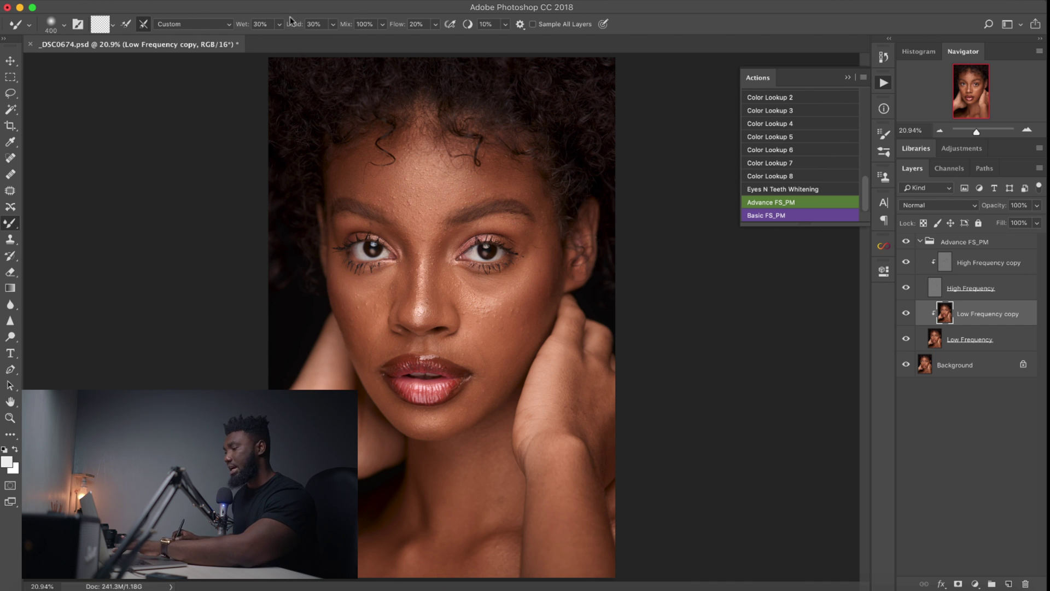
{"action": "key", "text": "bracketleft"}
{"action": "key", "text": "bracketleft"}
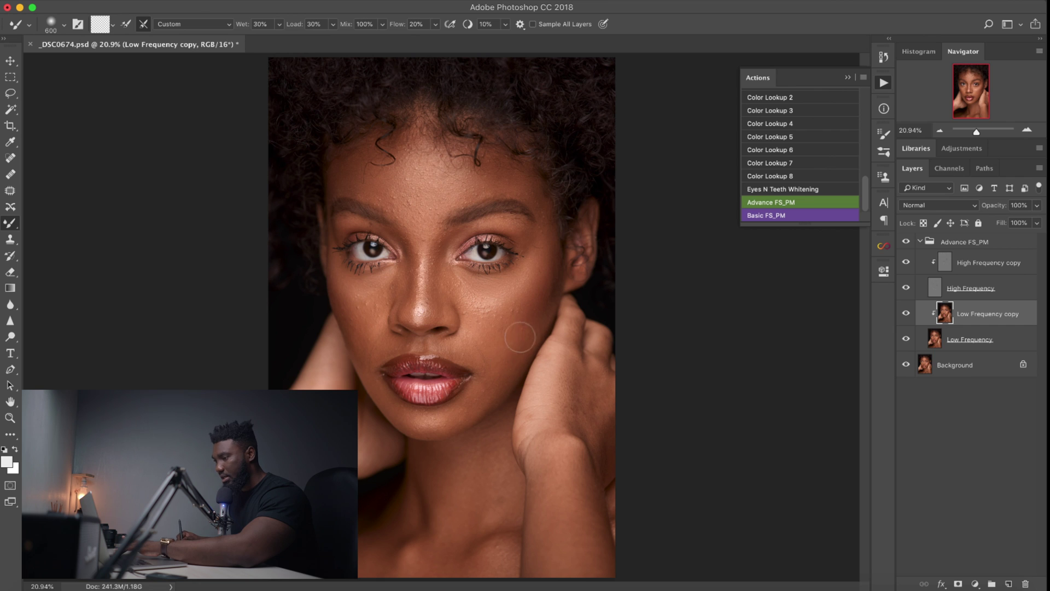
{"action": "key", "text": "bracketleft"}
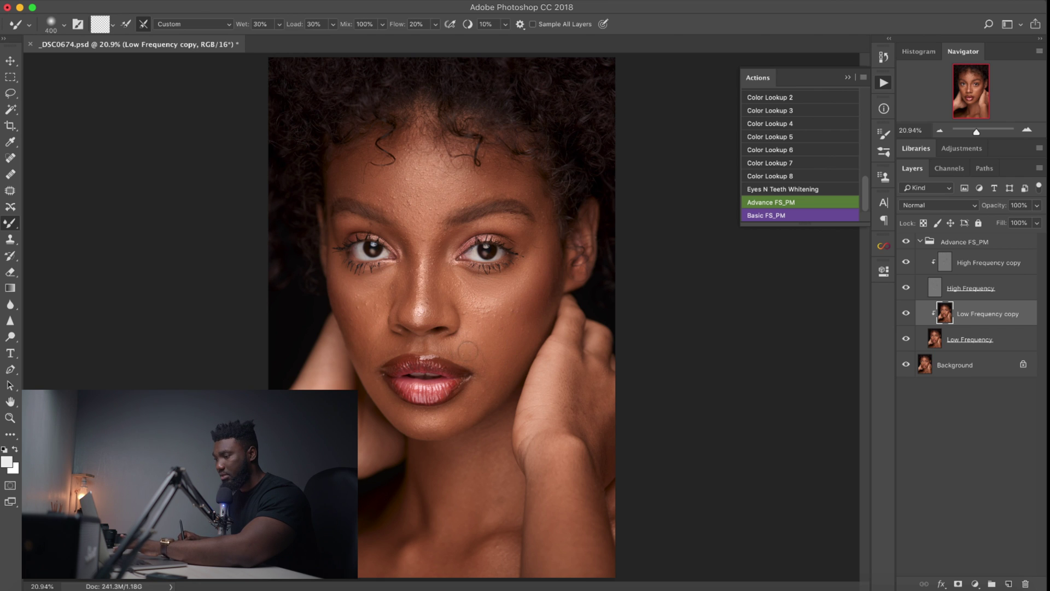
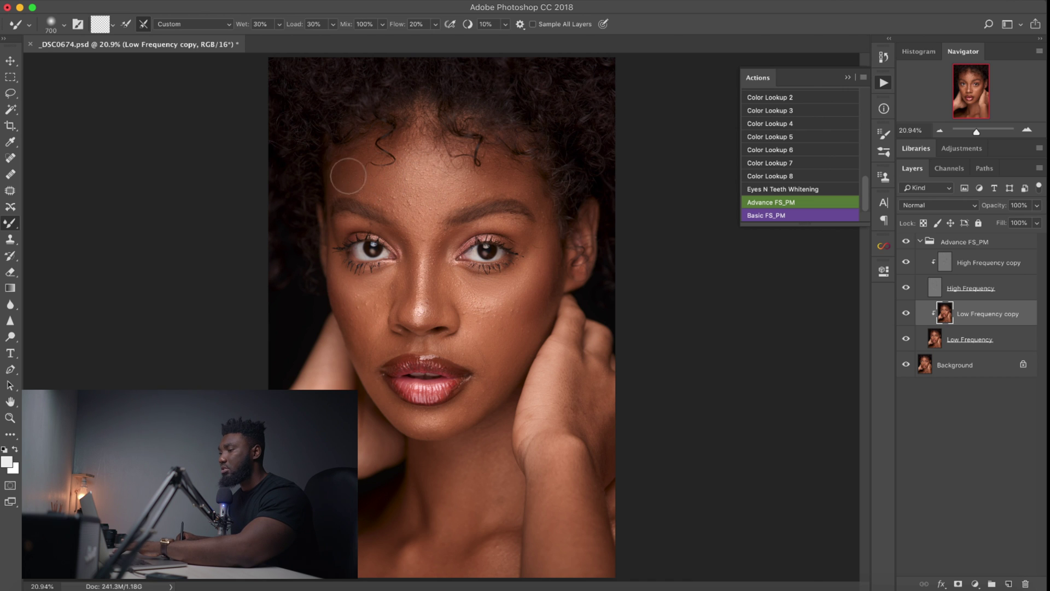
{"action": "key", "text": "bracketleft"}
{"action": "key", "text": "bracketleft"}
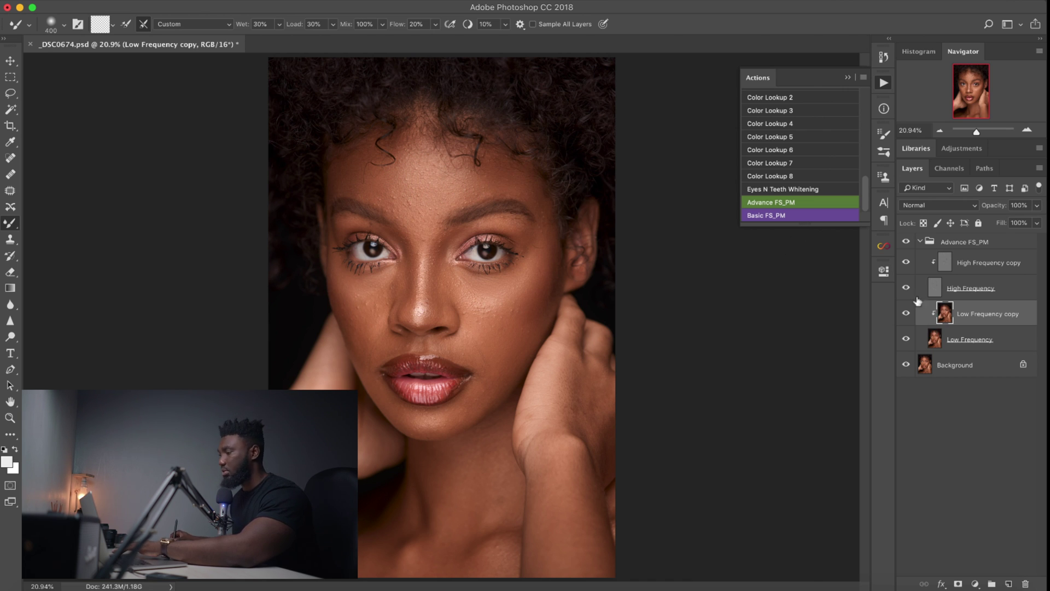
{"action": "left_click", "coordinate": [905, 241]}
{"action": "left_click", "coordinate": [905, 242]}
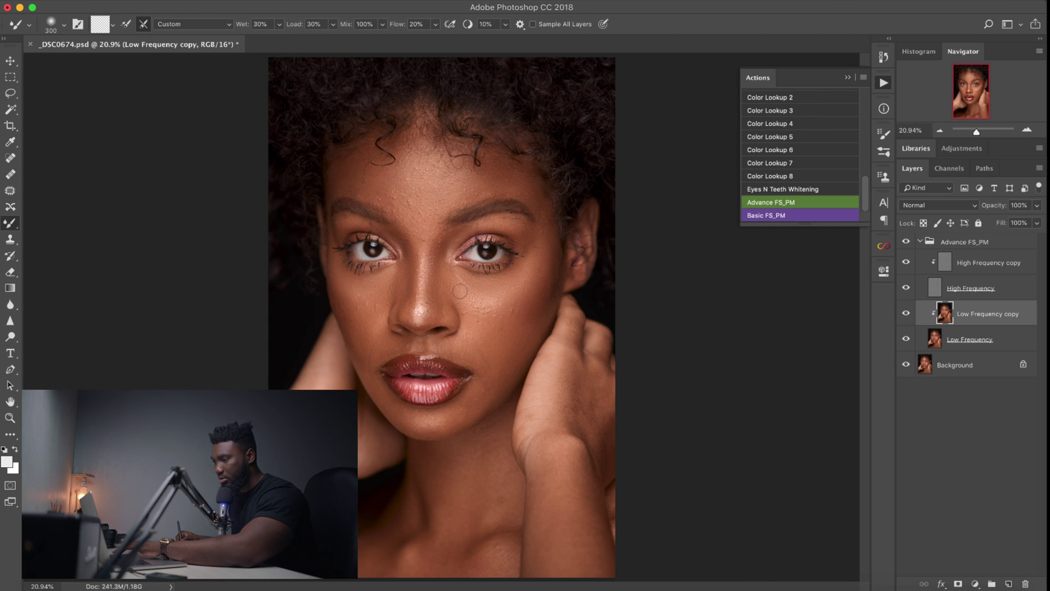
- Smooth more facial skin tones on the Low Frequency copy layer with a size 700 Mixer Brush, comparing with High Frequency and the Advance FS_PM group hidden
{"action": "key", "text": "bracketright"}
{"action": "key", "text": "bracketright"}
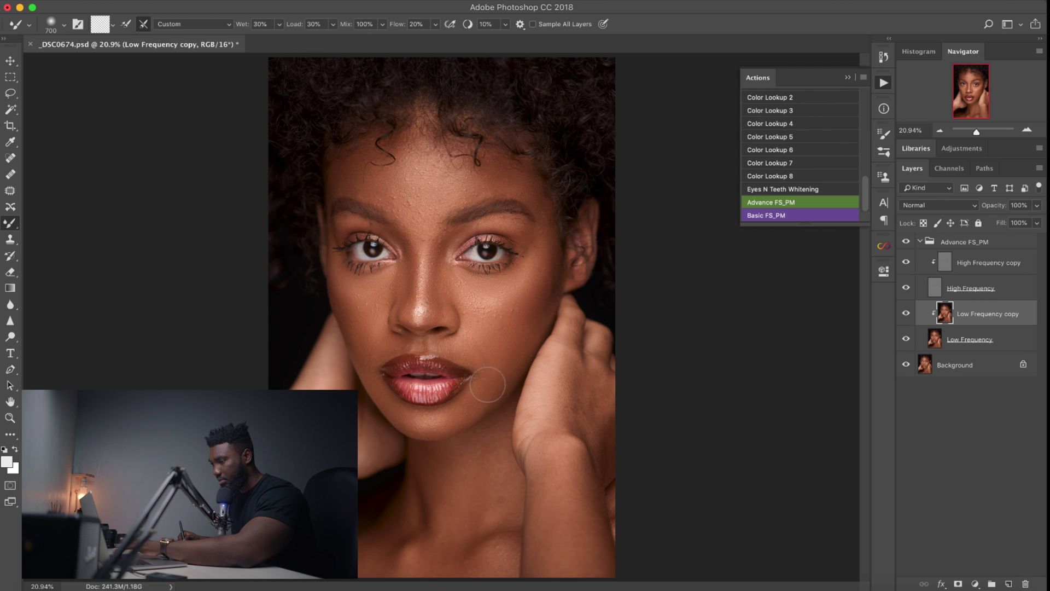
{"action": "left_click_drag", "start_coordinate": [906, 287], "coordinate": [910, 248]}
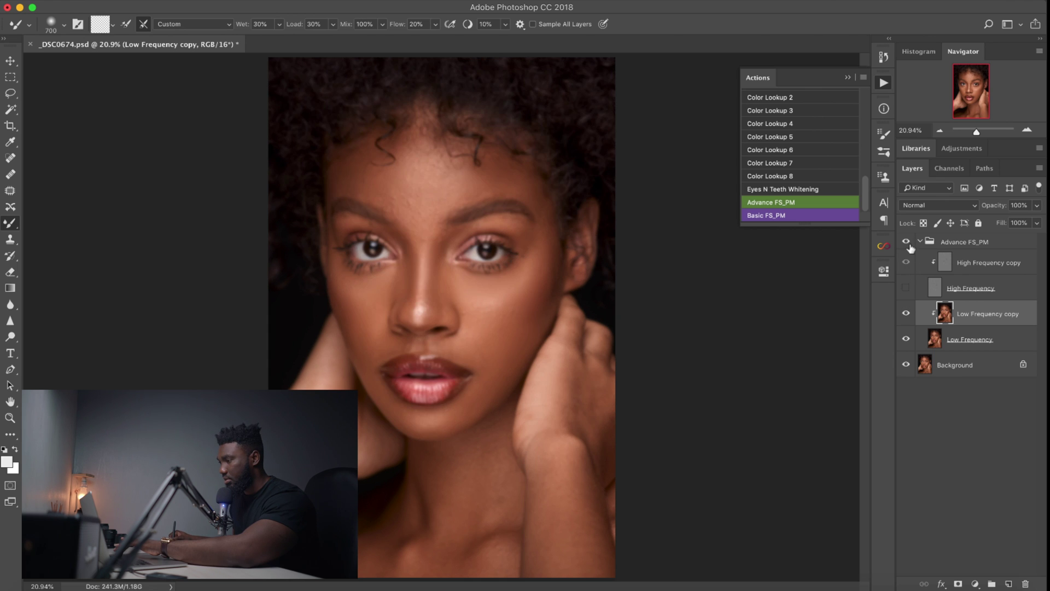
{"action": "left_click_drag", "start_coordinate": [906, 292], "coordinate": [907, 245]}
{"action": "left_click", "coordinate": [906, 243]}
{"action": "left_click", "coordinate": [907, 244]}
{"action": "double_click", "coordinate": [909, 244]}
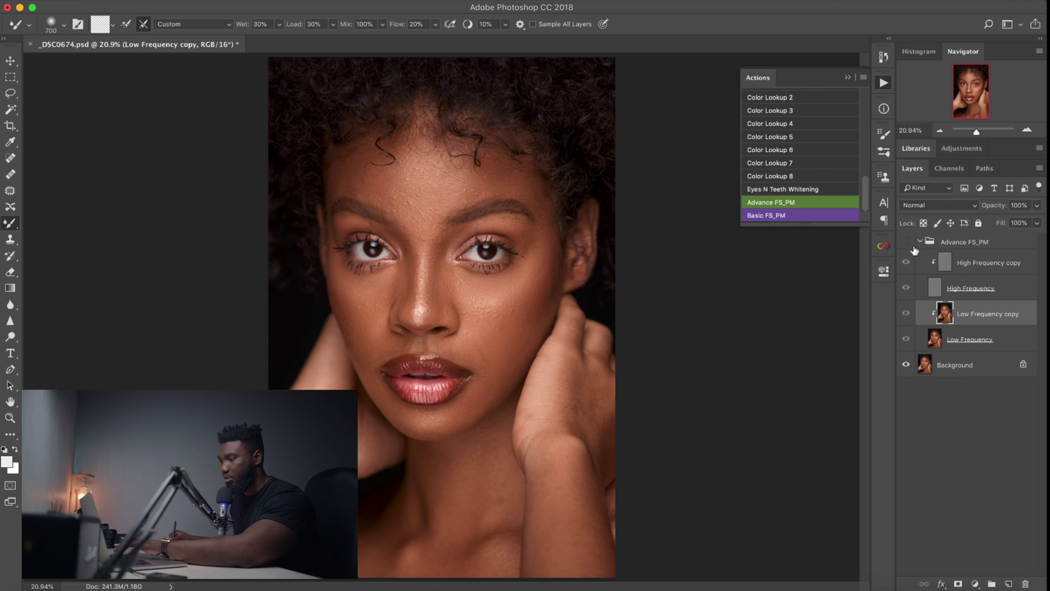
{"action": "left_click", "coordinate": [906, 242]}
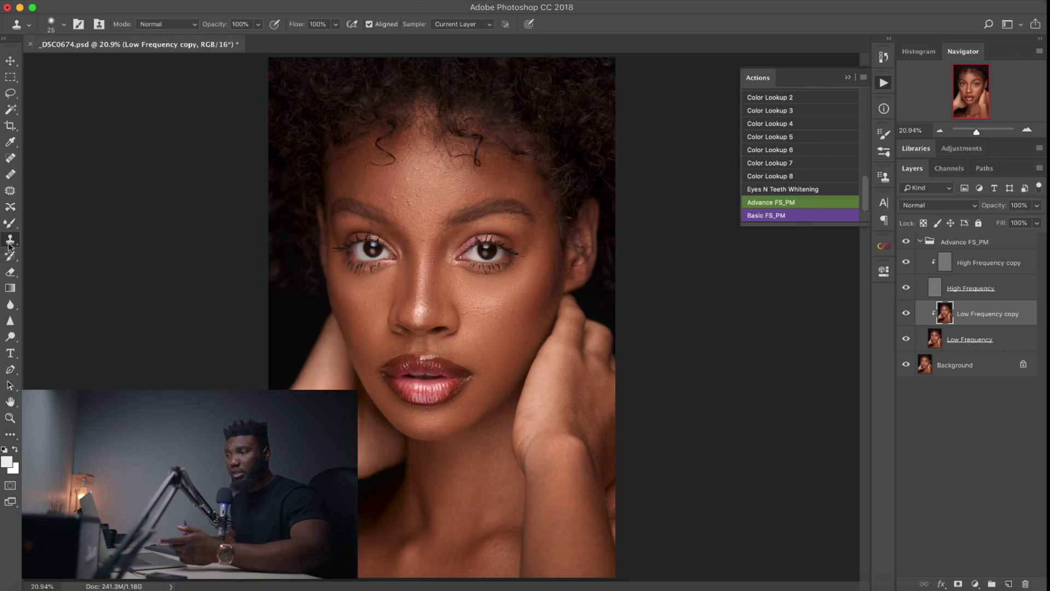
- Activate the Clone Stamp tool and select the High Frequency copy layer for retouching the skin texture
{"action": "right_click", "coordinate": [10, 241]}
{"action": "left_click", "coordinate": [66, 239]}
{"action": "left_click", "coordinate": [246, 69]}
{"action": "left_click", "coordinate": [613, 199]}
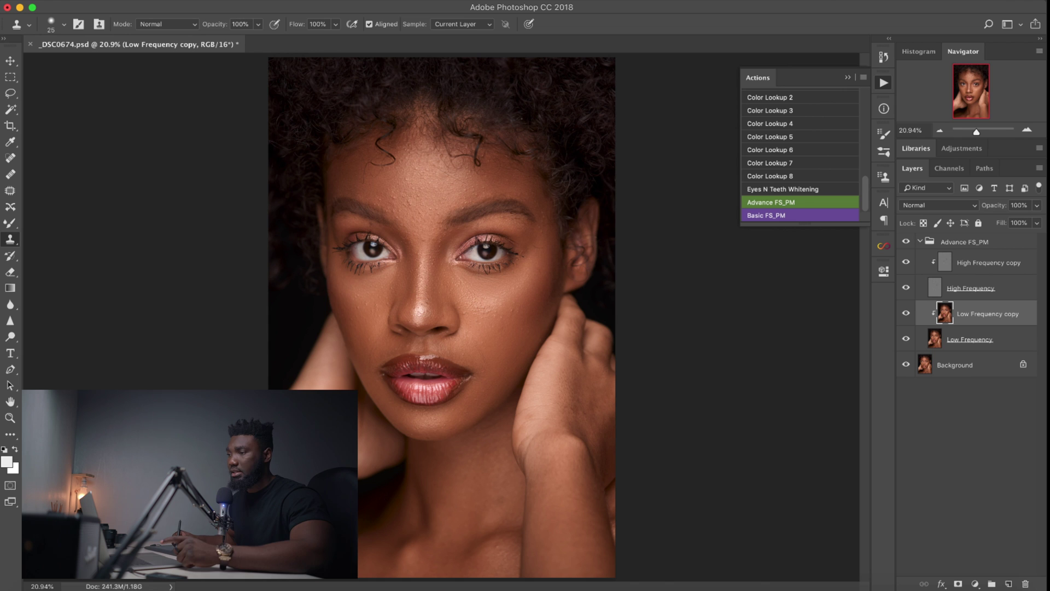
{"action": "left_click", "coordinate": [985, 266]}
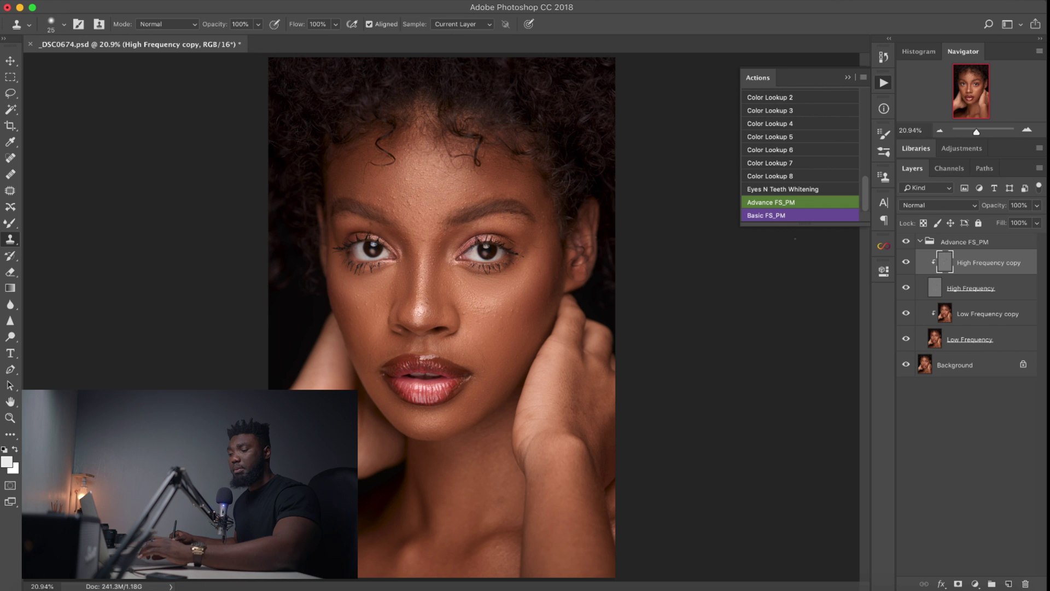
- Clean up the forehead's skin texture on the High Frequency copy layer with the Clone Stamp at size 50
{"action": "key", "text": "z"}
{"action": "left_click", "coordinate": [445, 202]}
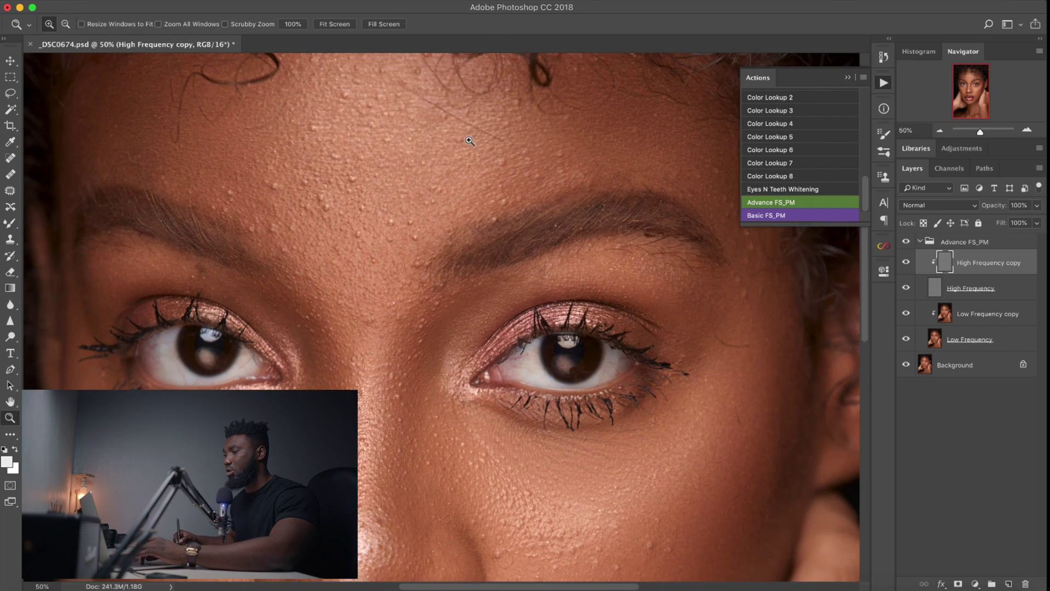
{"action": "left_click", "coordinate": [469, 141]}
{"action": "key", "text": "s"}
{"action": "key", "text": "bracketright"}
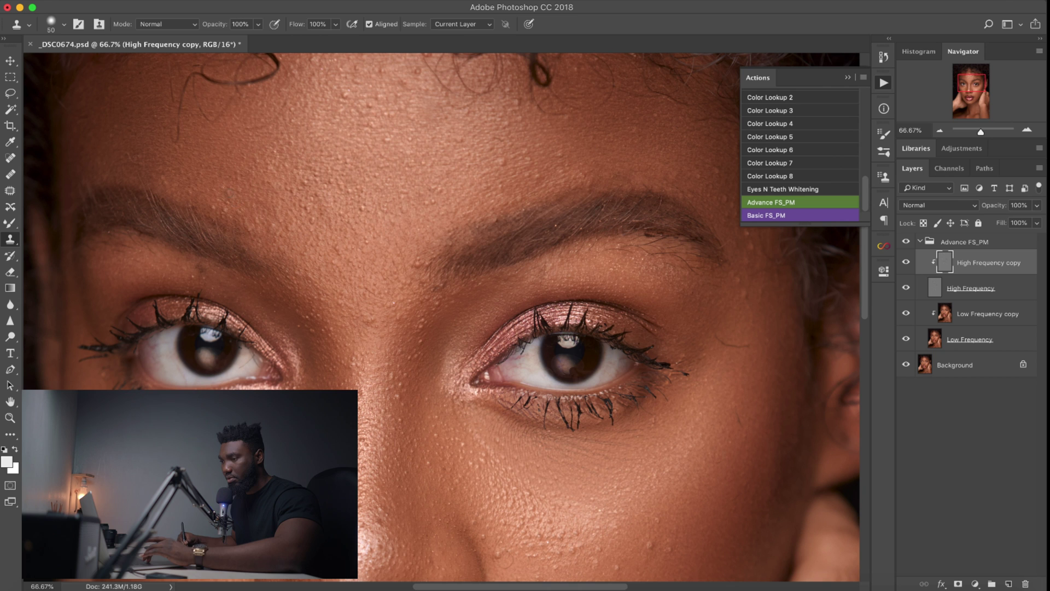
- Compare the retouched skin with the Advance FS_PM group and the High Frequency copy layer hidden, and inspect the whole portrait
{"action": "left_click", "coordinate": [906, 241]}
{"action": "left_click", "coordinate": [905, 242]}
{"action": "left_click", "coordinate": [906, 265]}
{"action": "left_click", "coordinate": [906, 265]}
{"action": "left_click", "coordinate": [906, 265]}
{"action": "left_click", "coordinate": [905, 266]}
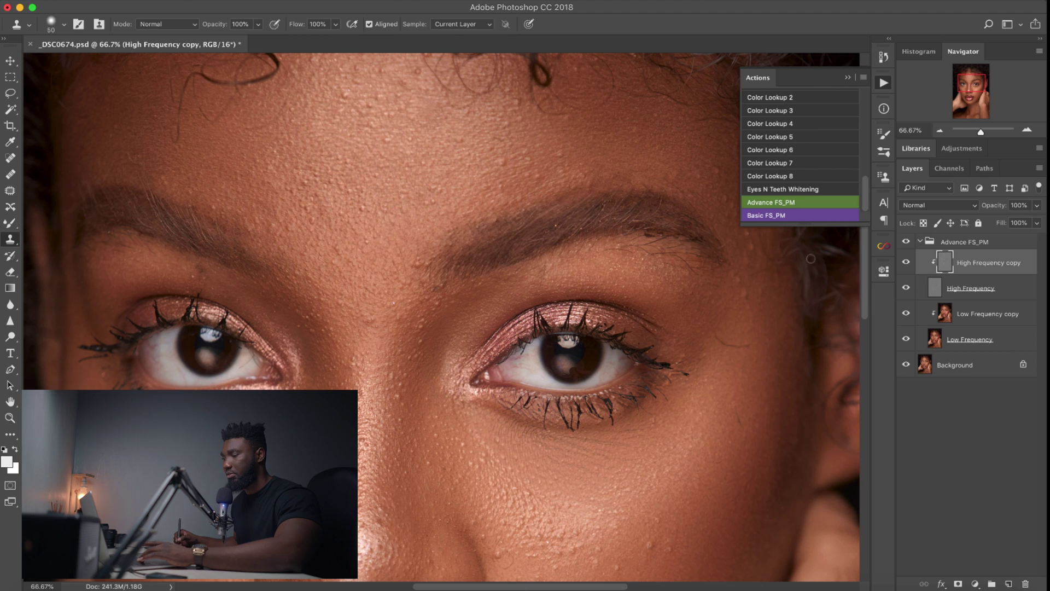
{"action": "key", "text": "z"}
{"action": "left_click", "coordinate": [475, 335], "text": "alt"}
{"action": "left_click", "coordinate": [476, 334], "text": "alt"}
{"action": "left_click", "coordinate": [475, 334], "text": "alt"}
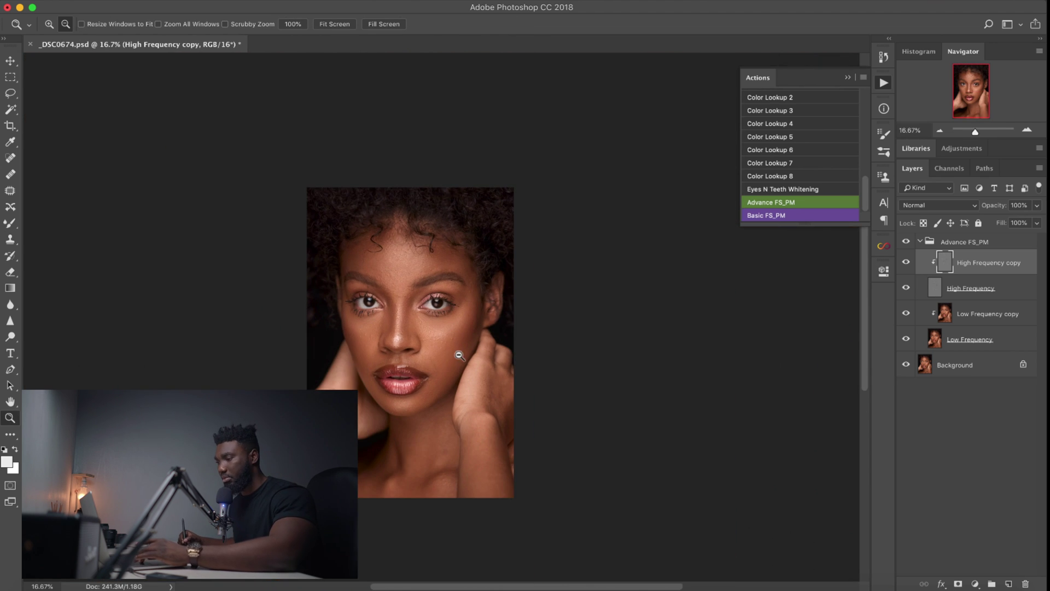
{"action": "key", "text": "super+equal"}
{"action": "key", "text": "s"}
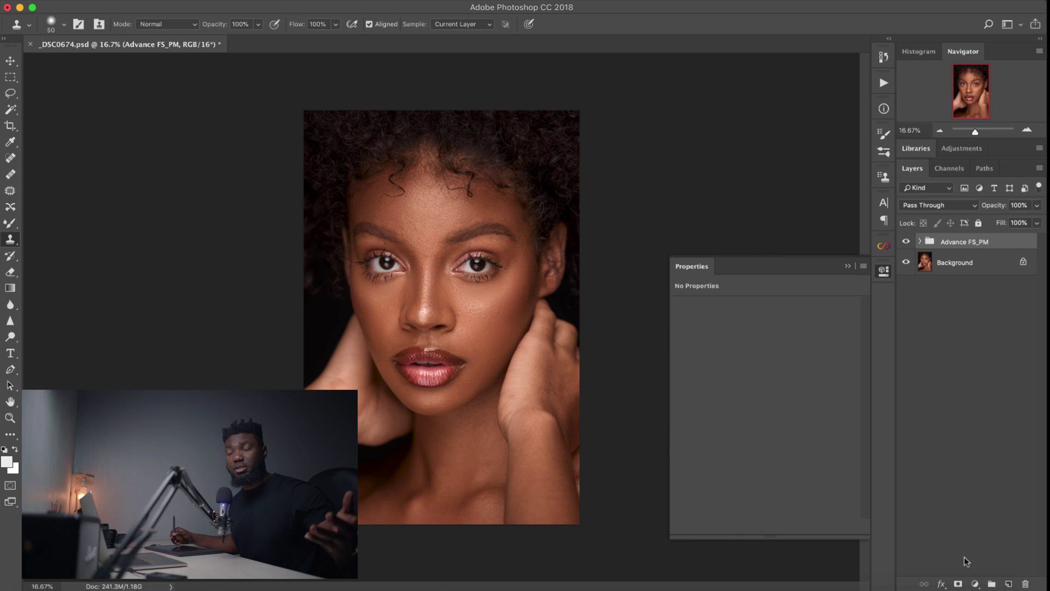
- Add a Color Lookup adjustment layer above the Advance FS_PM group and load the 3D LUT Signature Skintone 6.CUBE
{"action": "left_click", "coordinate": [975, 583]}
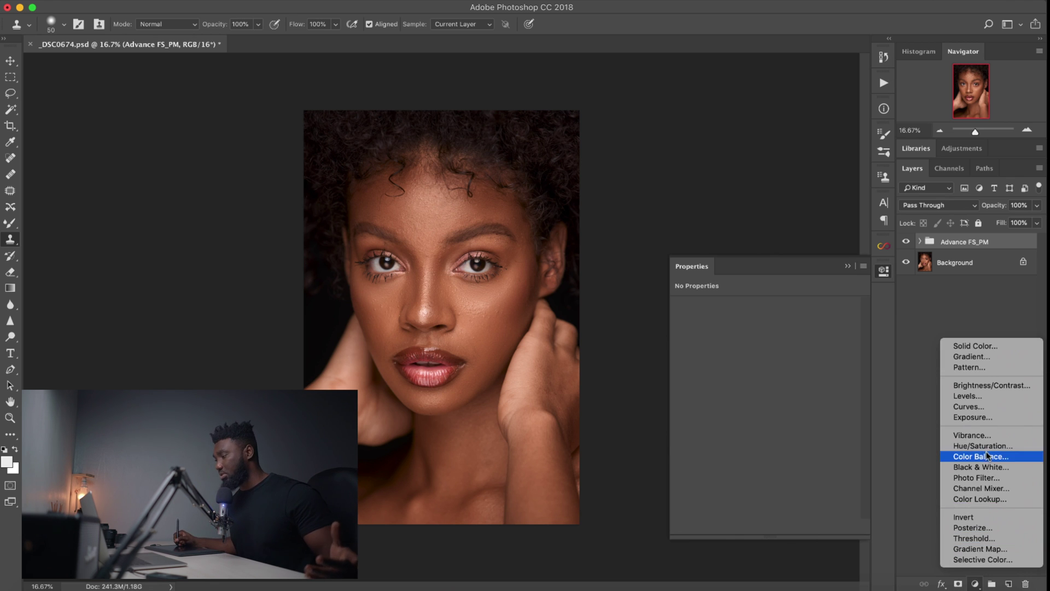
{"action": "left_click", "coordinate": [978, 500]}
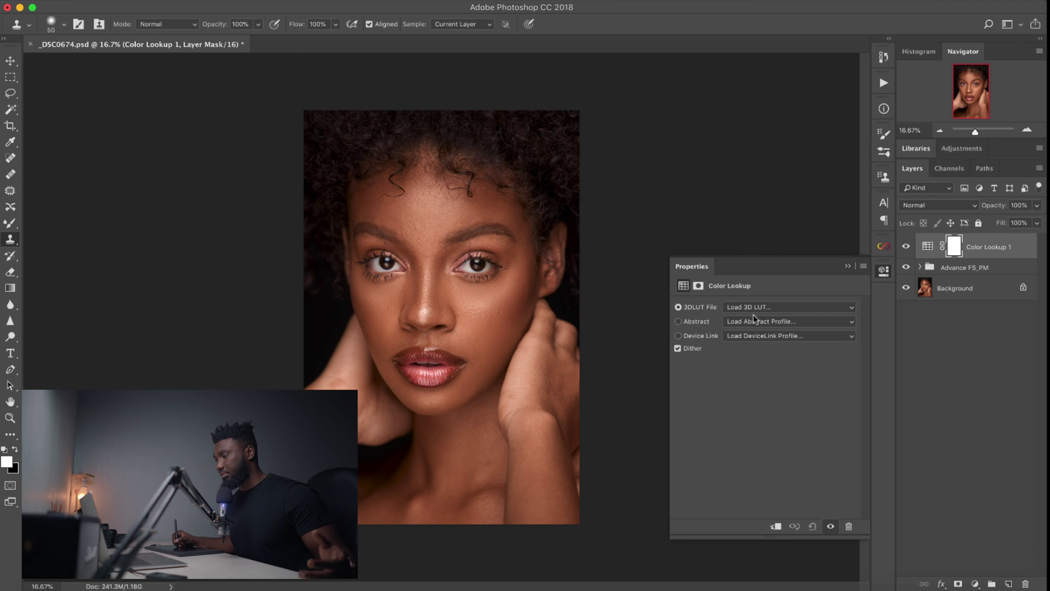
{"action": "left_click", "coordinate": [755, 307]}
{"action": "left_click", "coordinate": [766, 307]}
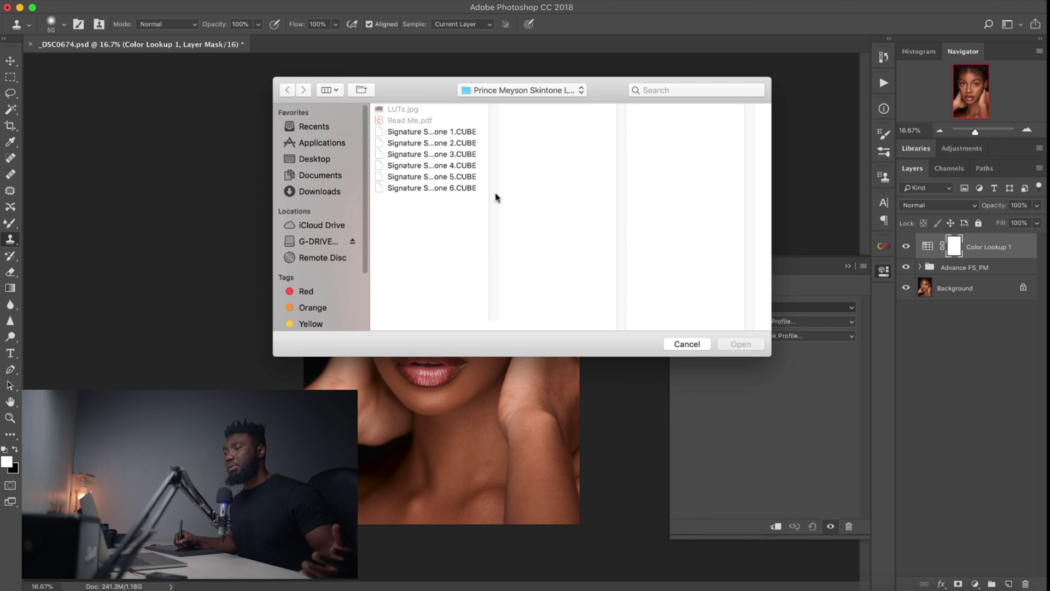
{"action": "left_click", "coordinate": [440, 189]}
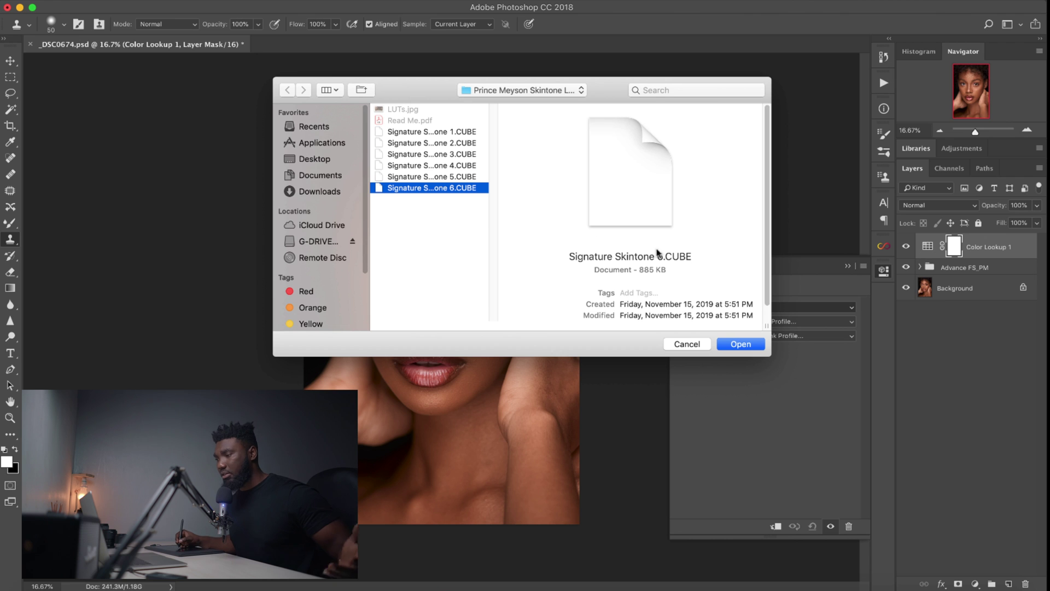
{"action": "left_click", "coordinate": [739, 344]}
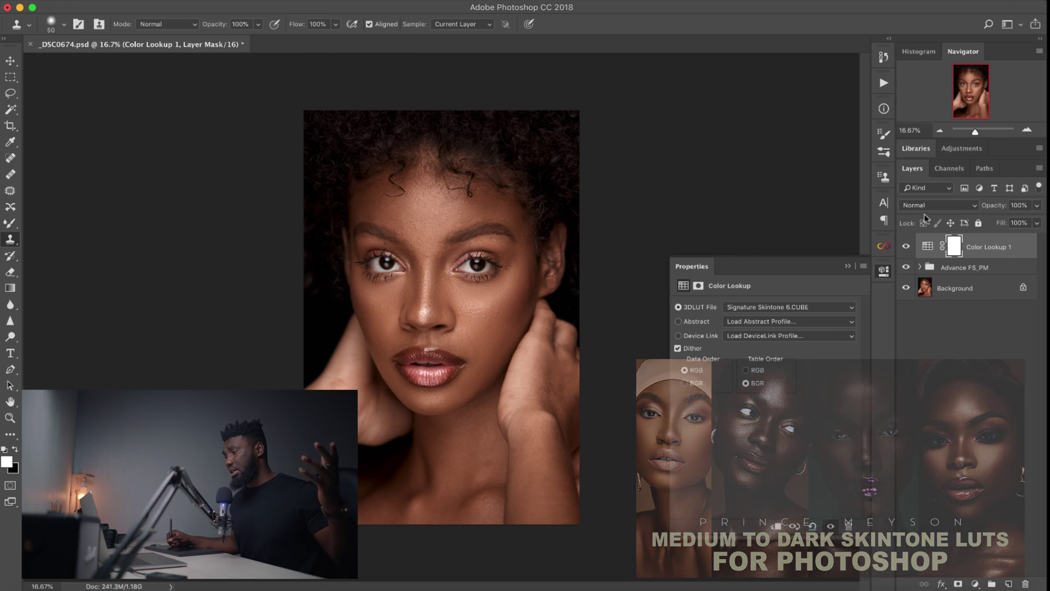
- Replace the Color Lookup layer's 3D LUT with Signature Skintone 5.CUBE
{"action": "left_click", "coordinate": [927, 247]}
{"action": "left_click", "coordinate": [774, 312]}
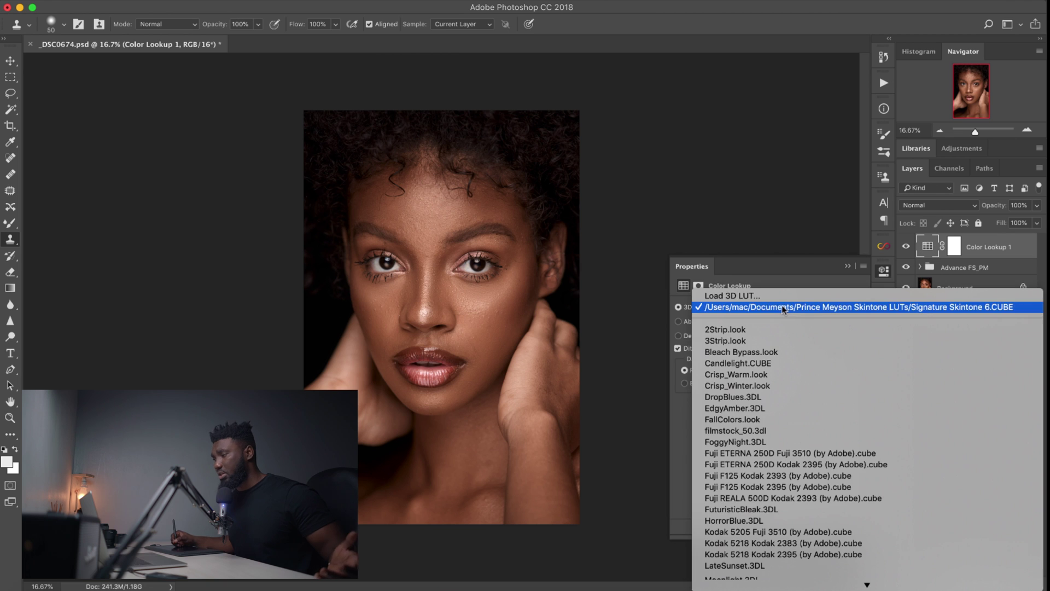
{"action": "left_click", "coordinate": [783, 293]}
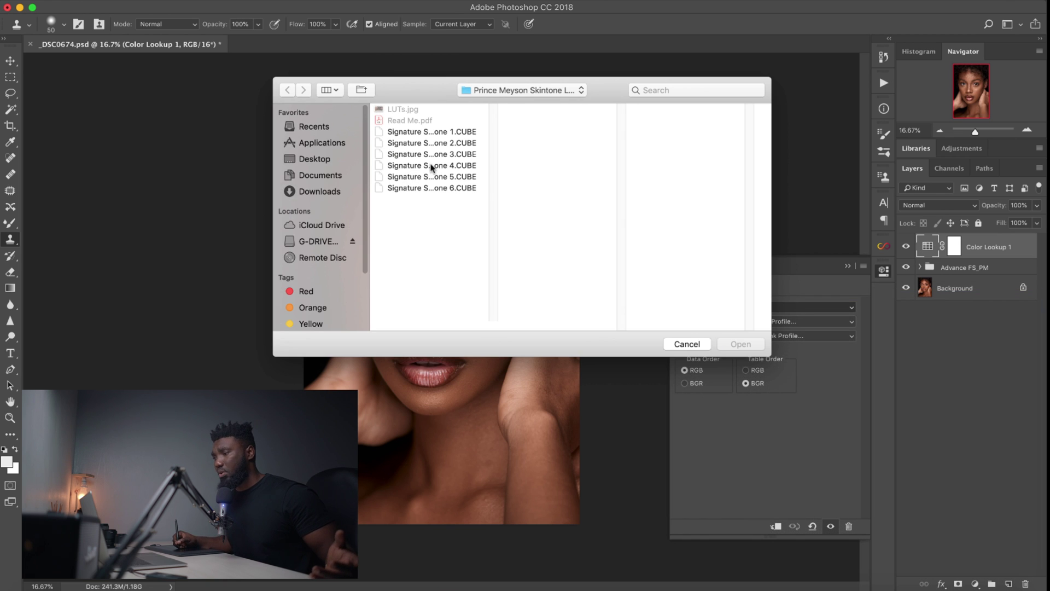
{"action": "left_click", "coordinate": [432, 177]}
{"action": "left_click", "coordinate": [732, 345]}
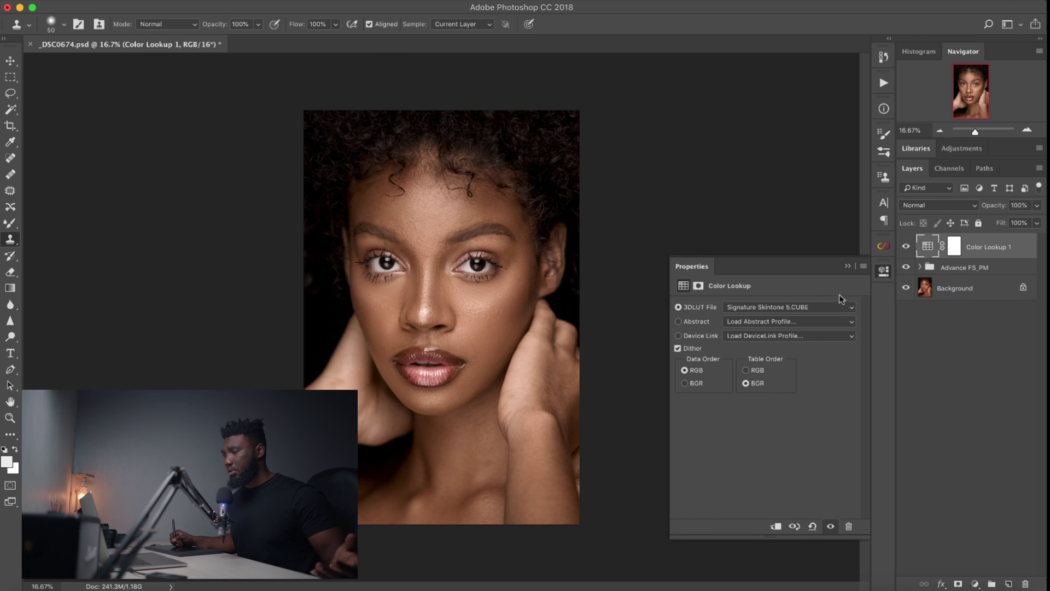
- Compare the portrait with the Color Lookup layer hidden and set the layer's opacity to 34%
{"action": "left_click", "coordinate": [906, 249]}
{"action": "left_click", "coordinate": [905, 249]}
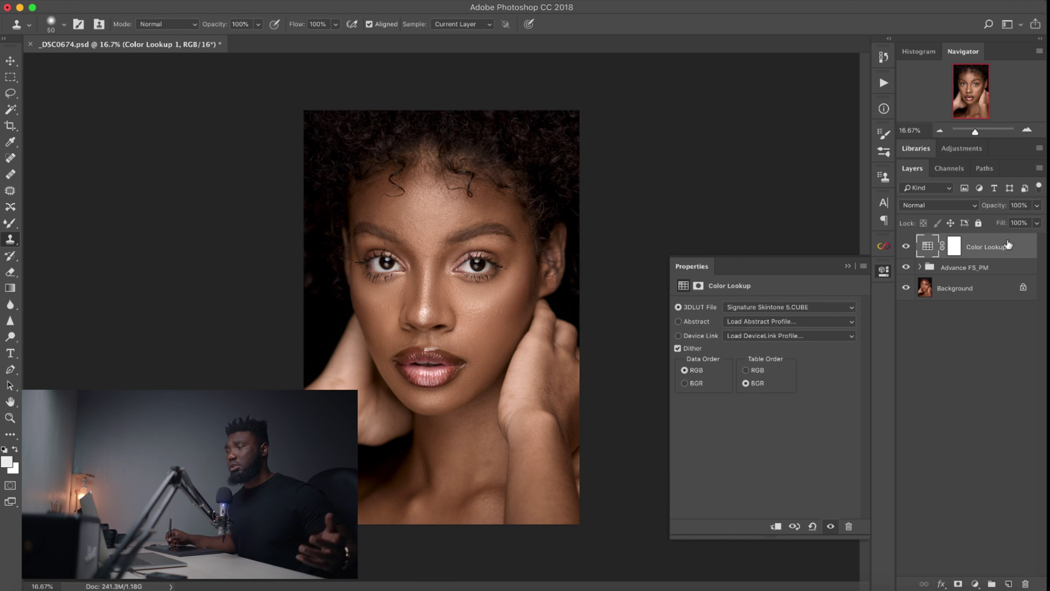
{"action": "left_click", "coordinate": [1036, 205]}
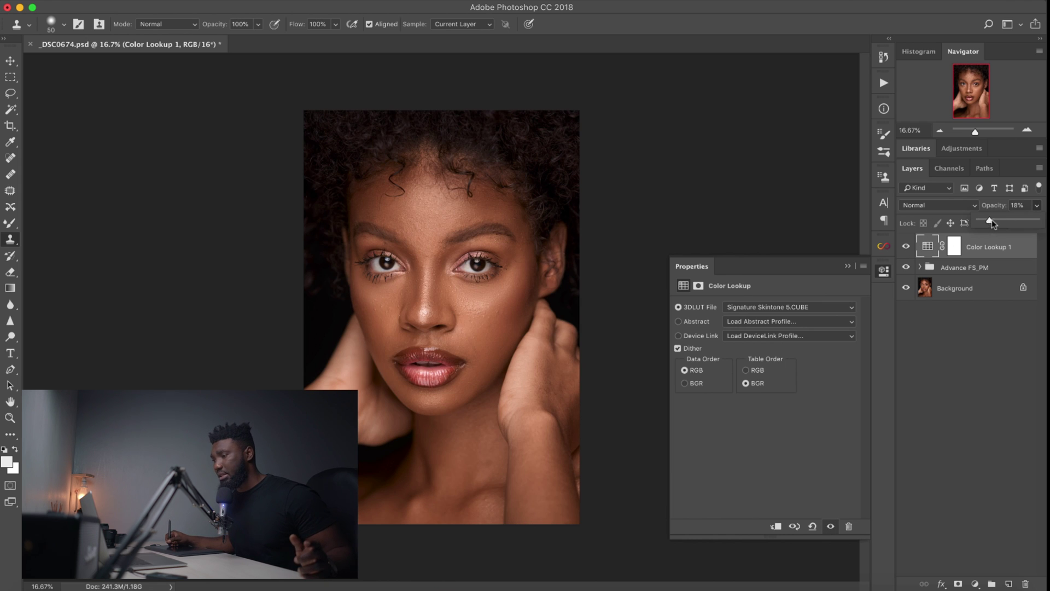
{"action": "left_click", "coordinate": [919, 257]}
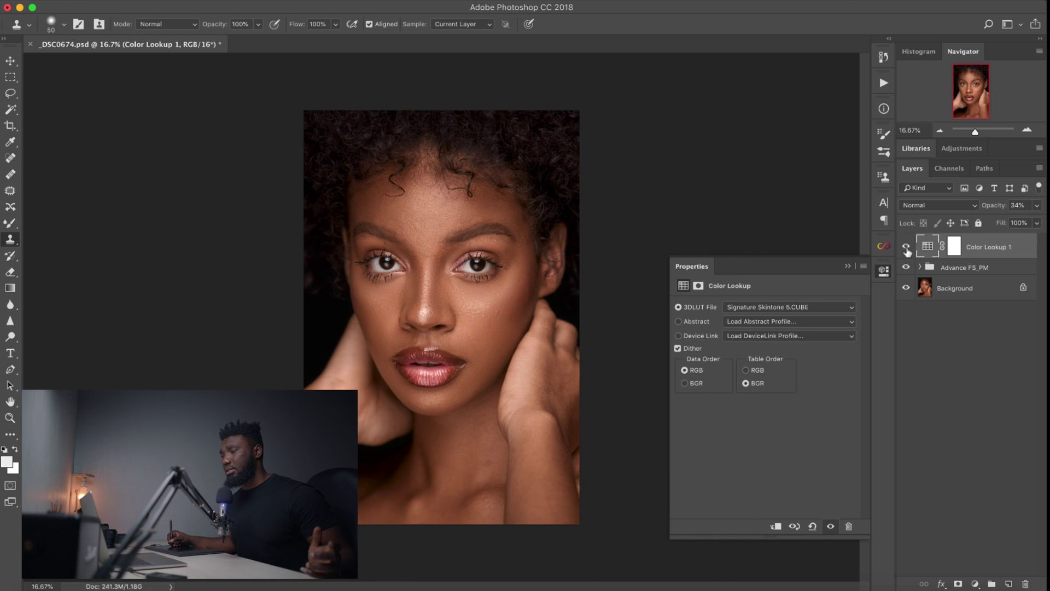